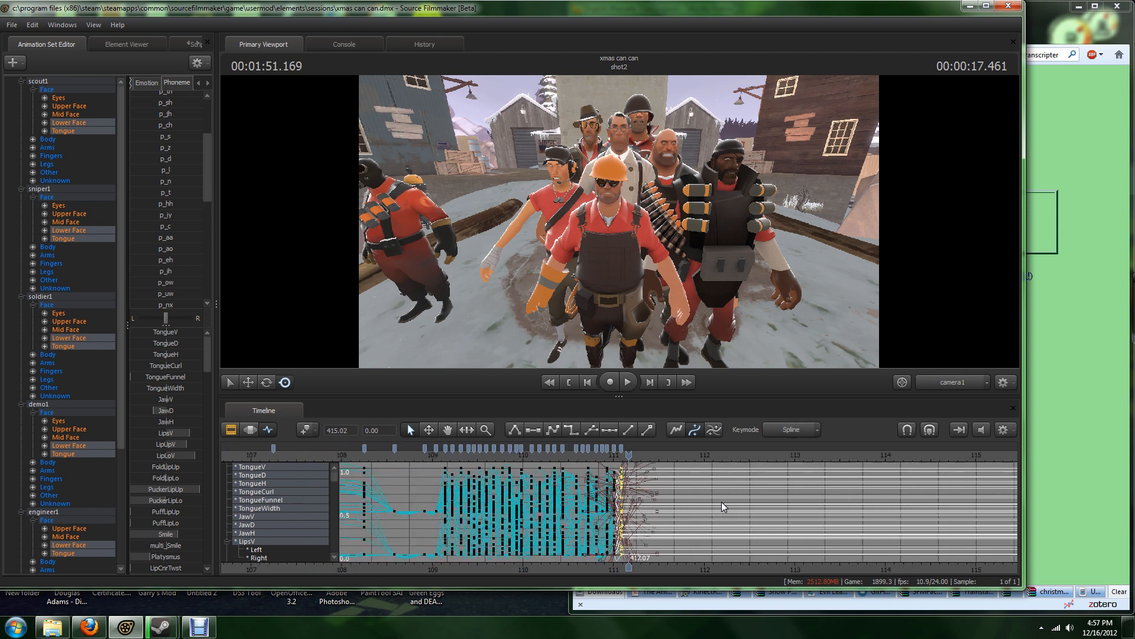
# Step: Examine how the mouth keyframes are spaced across the whole timeline and close up around the last keys near 111 seconds
pyautogui.scroll(8, 722, 502)
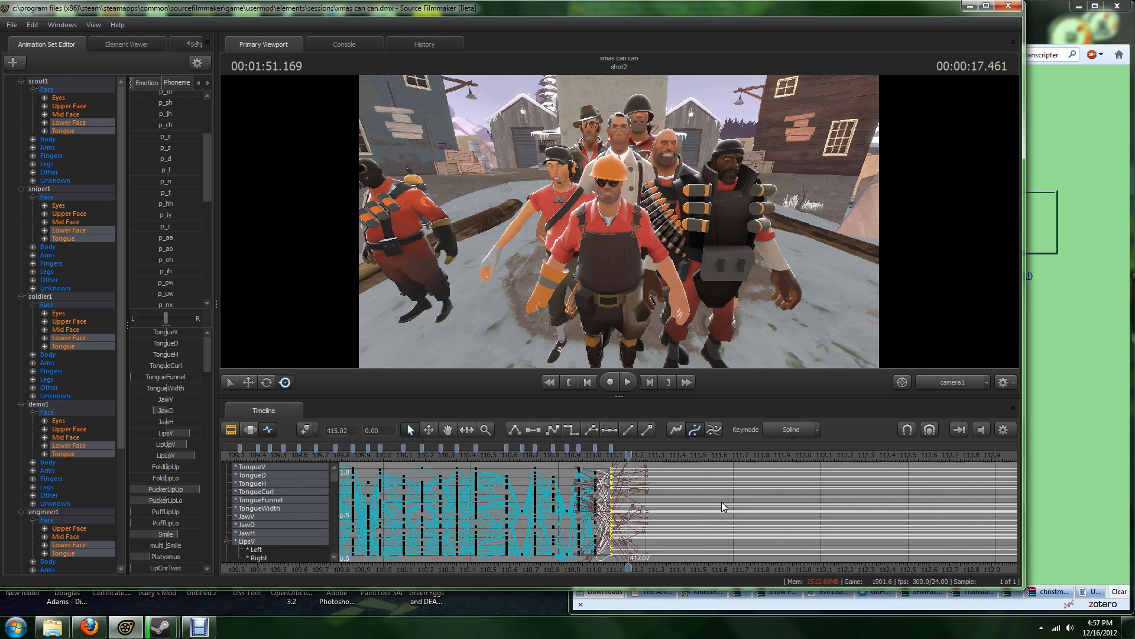
pyautogui.scroll(-5, 721, 502)
pyautogui.scroll(-8, 722, 502)
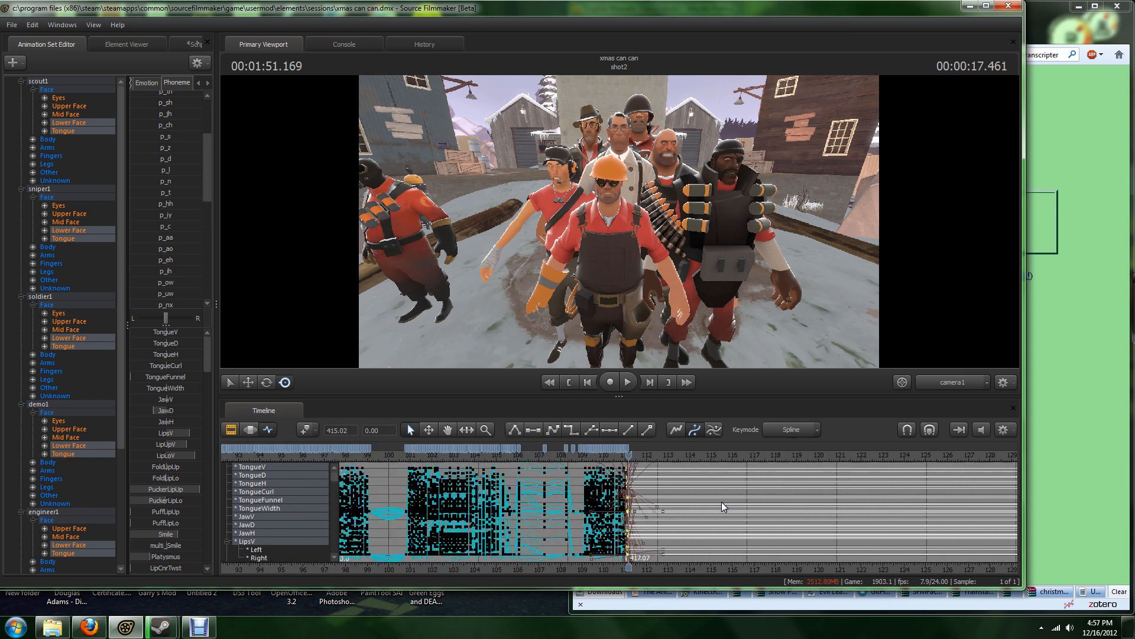
pyautogui.scroll(-7, 722, 502)
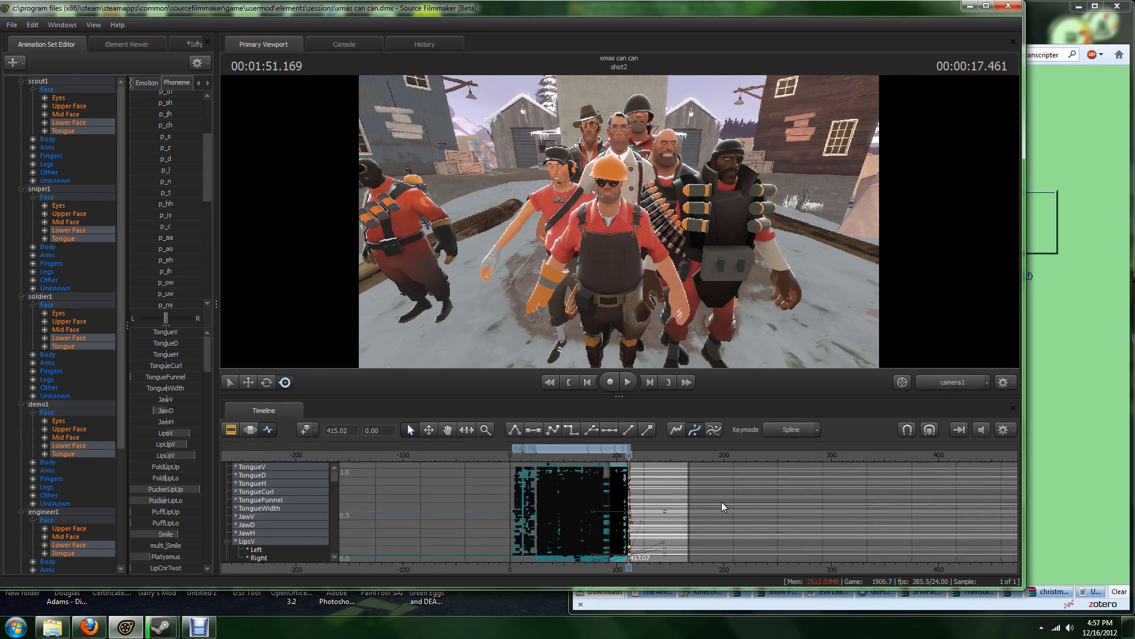
pyautogui.scroll(3, 721, 501)
pyautogui.scroll(5, 722, 501)
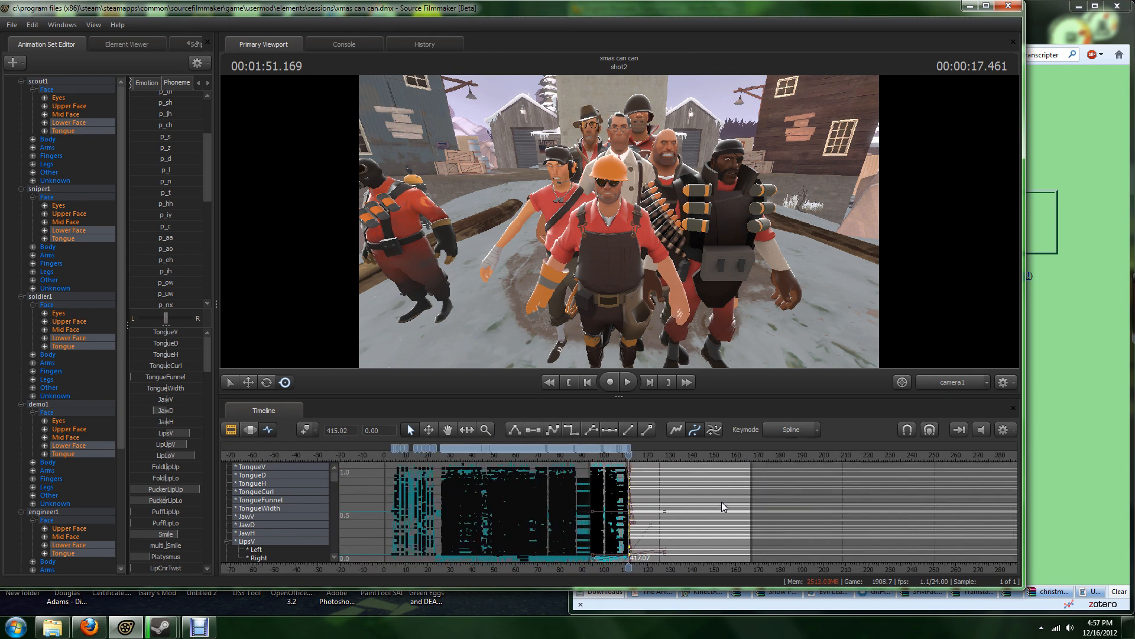
pyautogui.scroll(12, 721, 502)
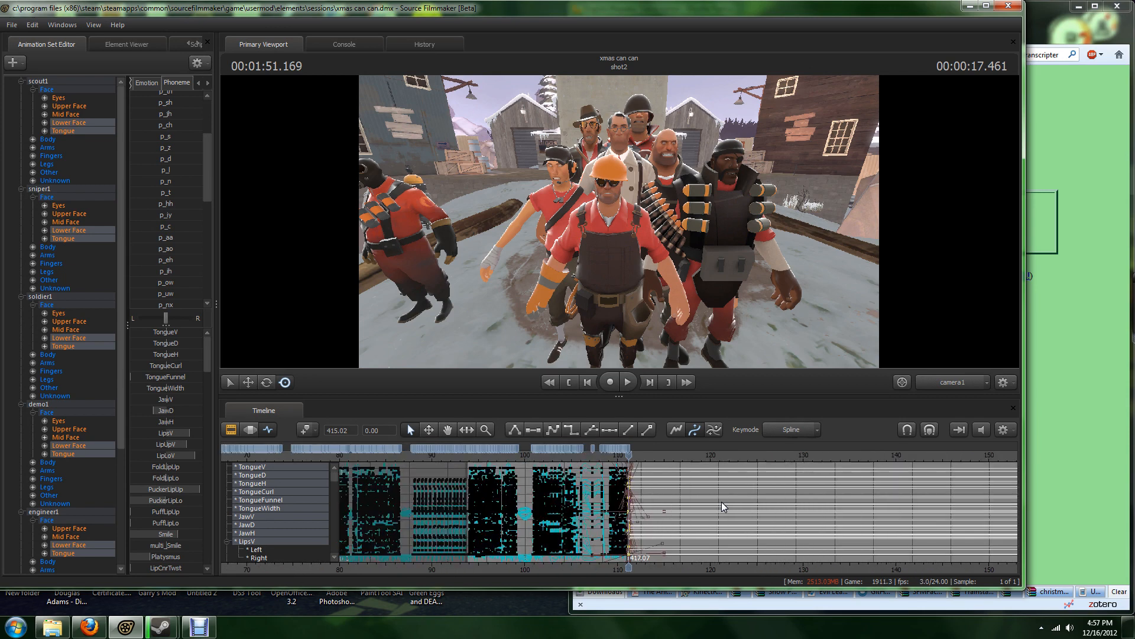
pyautogui.scroll(8, 722, 501)
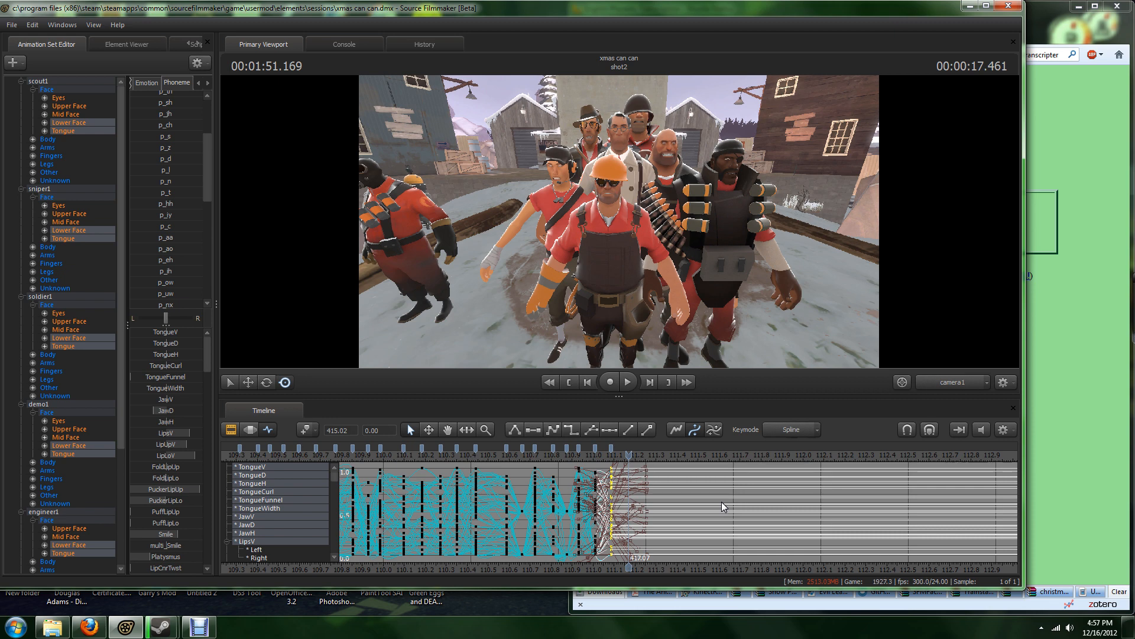
pyautogui.scroll(6, 683, 513)
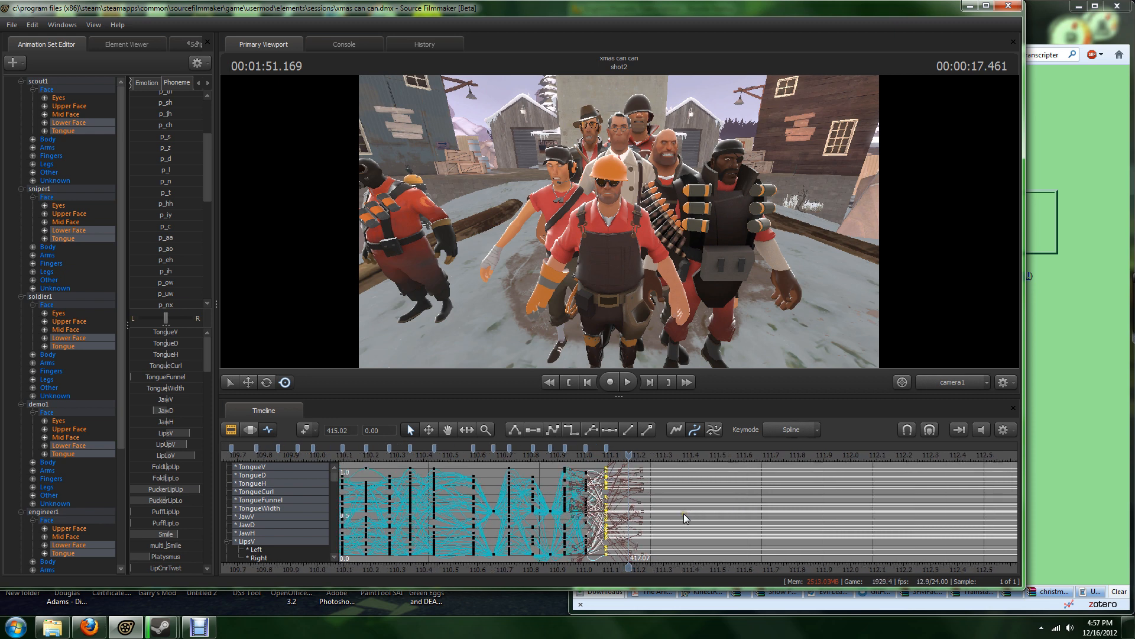
pyautogui.scroll(-6, 684, 513)
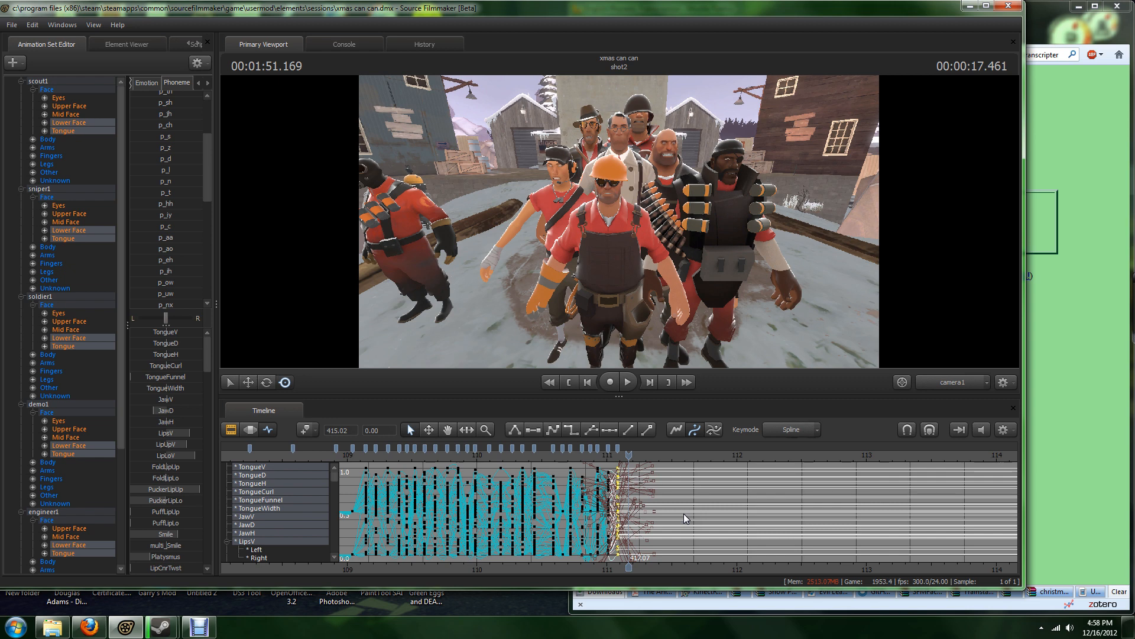
pyautogui.scroll(2, 684, 514)
pyautogui.scroll(1, 655, 505)
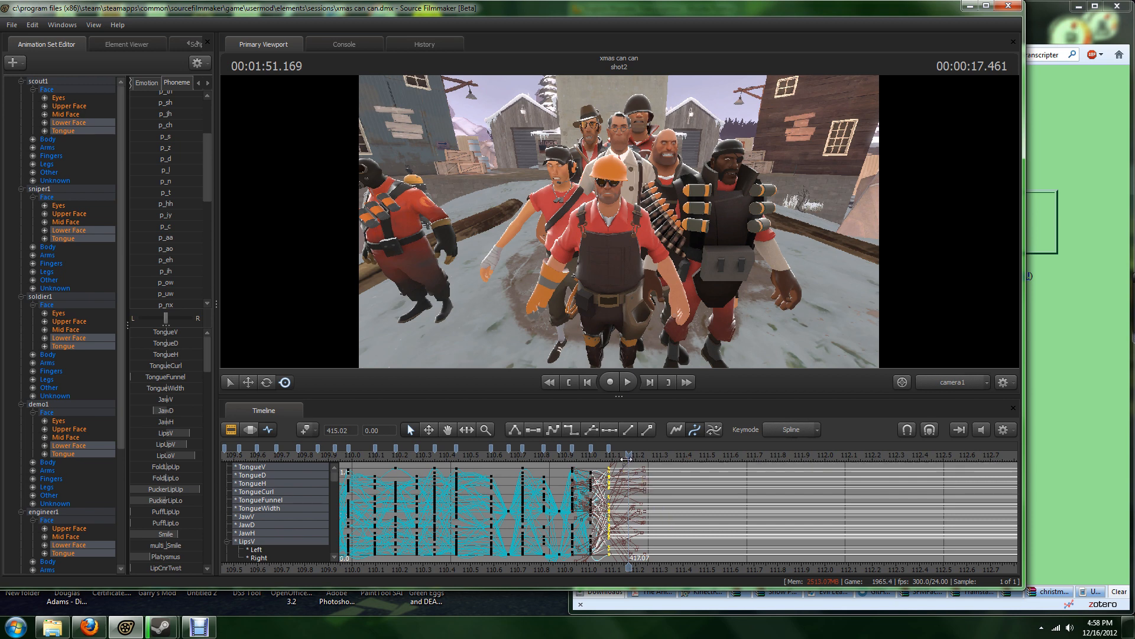
pyautogui.scroll(-6, 678, 498)
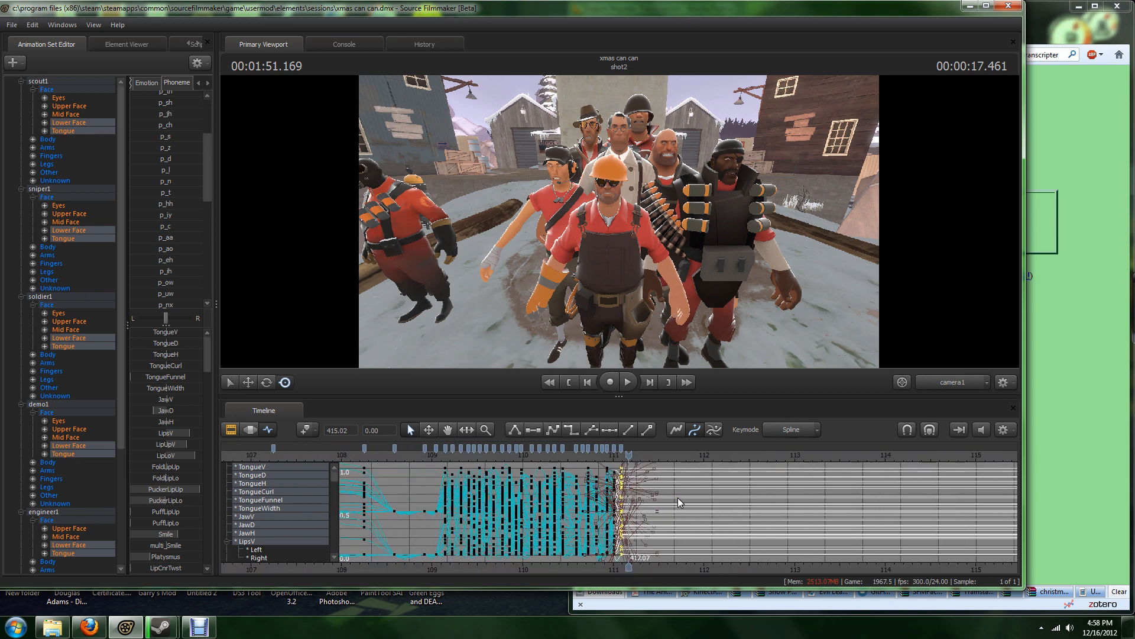
pyautogui.scroll(4, 678, 498)
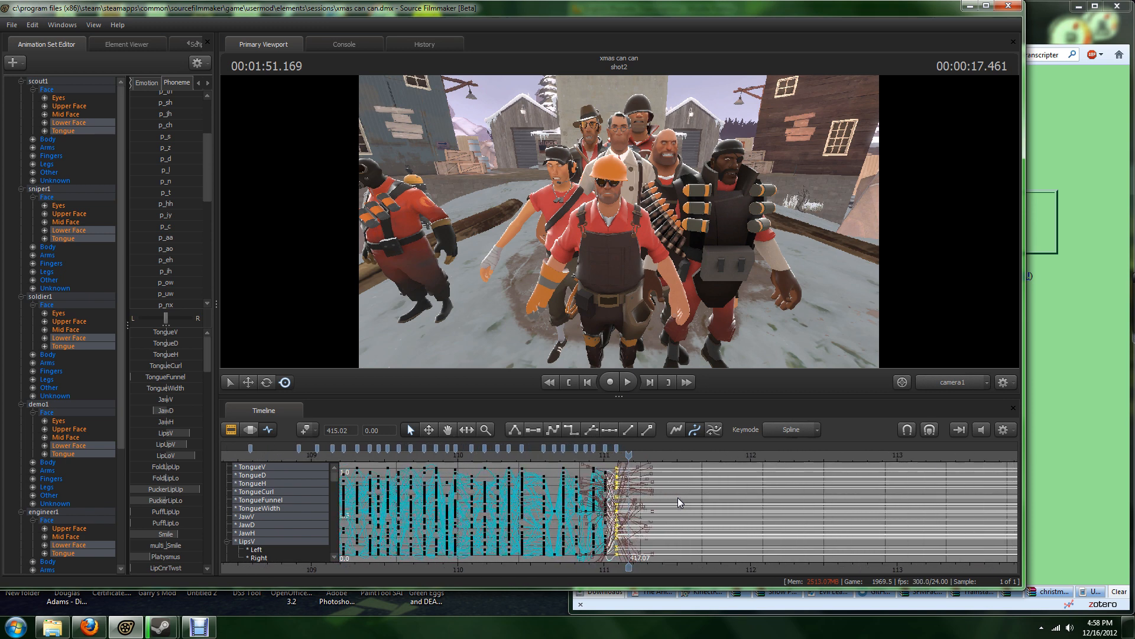
pyautogui.scroll(-1, 678, 498)
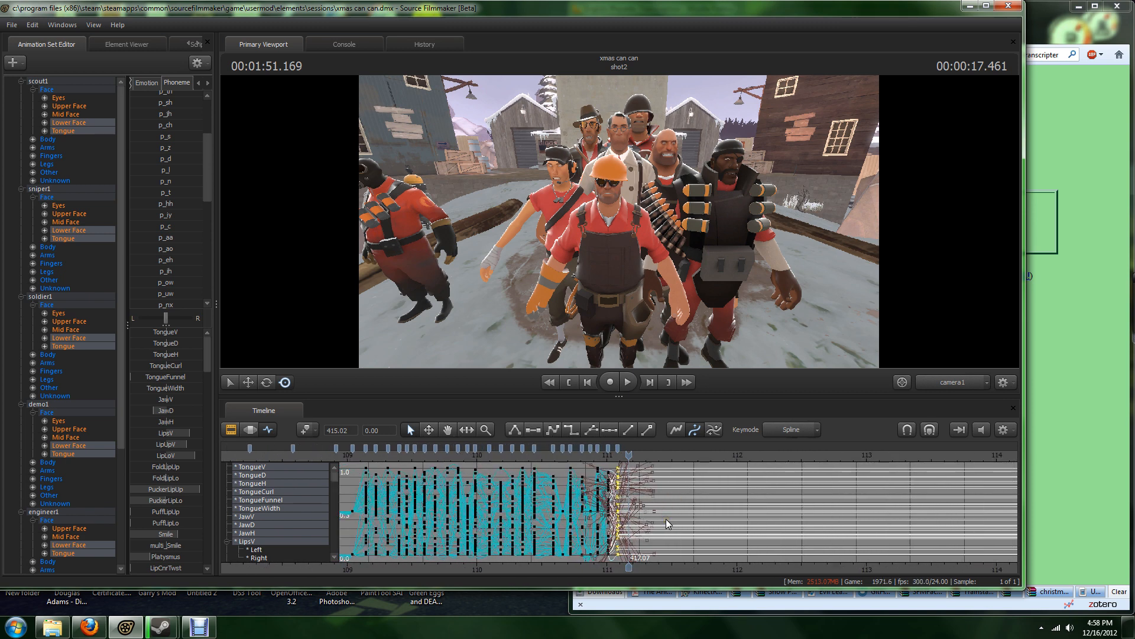
# Step: Switch to the phonetic transcription page in Firefox and transcribe "word" using IPA
pyautogui.click(1063, 378)
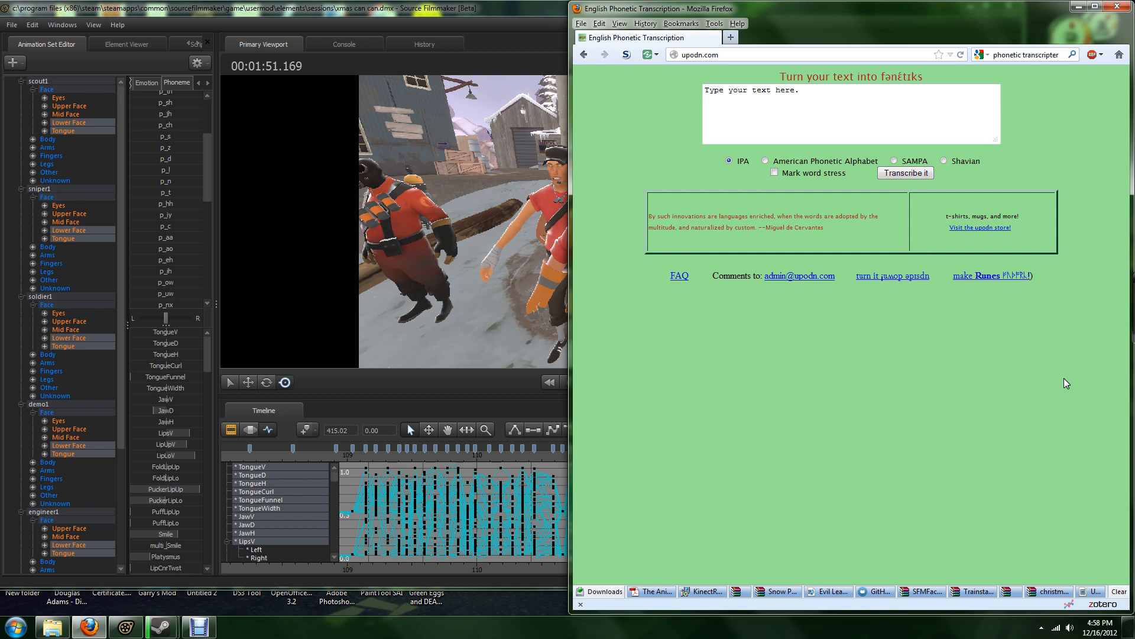
pyautogui.click(853, 104)
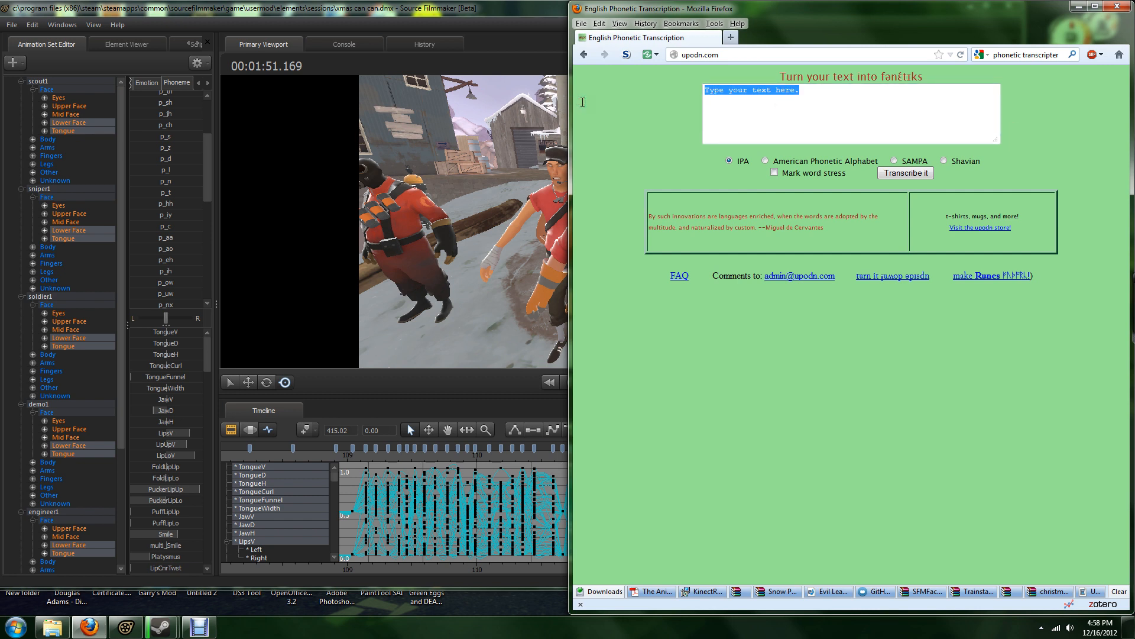
pyautogui.write('worrd')
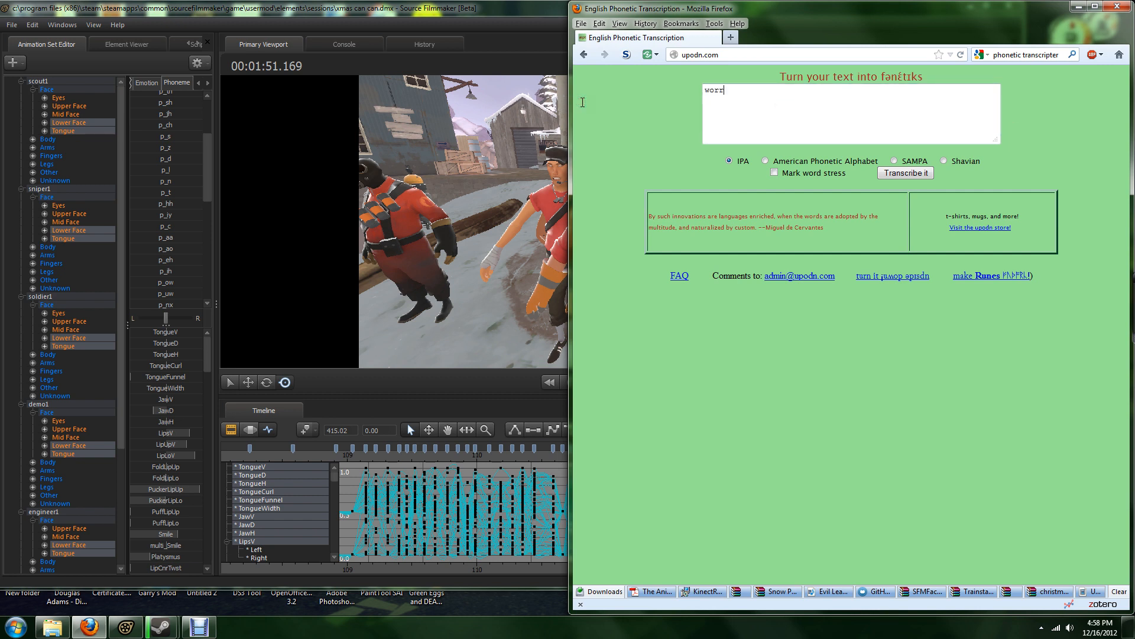
pyautogui.press('Return')
pyautogui.press('BackSpace')
pyautogui.press('BackSpace')
pyautogui.press('BackSpace')
pyautogui.press('BackSpace')
pyautogui.write('rd')
pyautogui.click(905, 173)
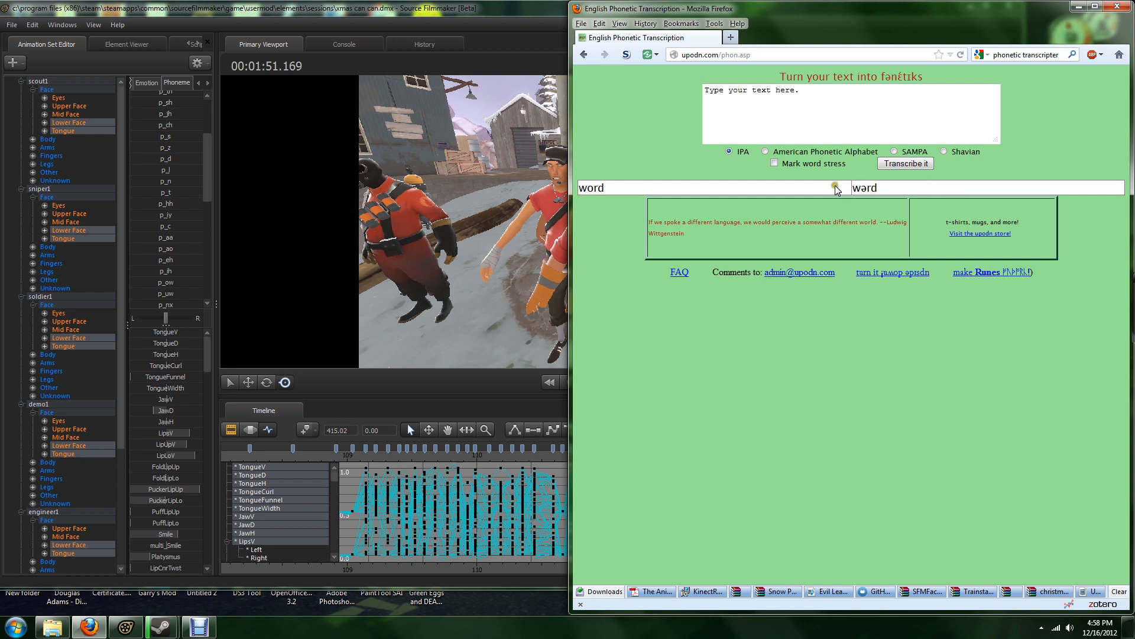
pyautogui.click(884, 190)
# Step: Compare the IPA transcription of "word" in Firefox with the phoneme list in Source Filmmaker, ending in Source Filmmaker
pyautogui.click(307, 19)
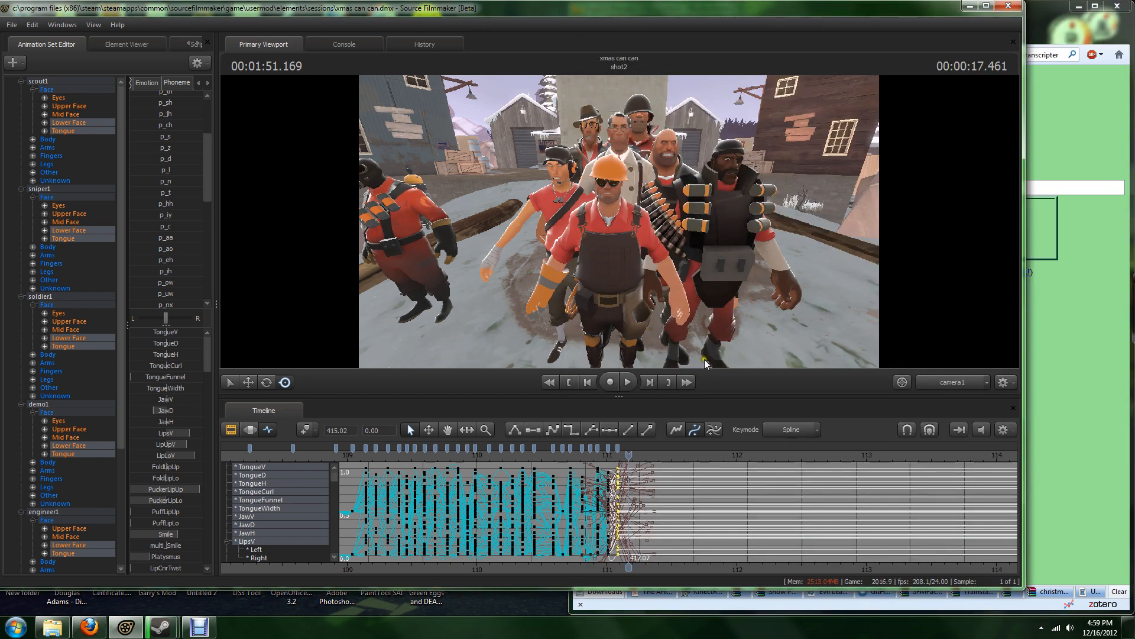
pyautogui.click(1065, 134)
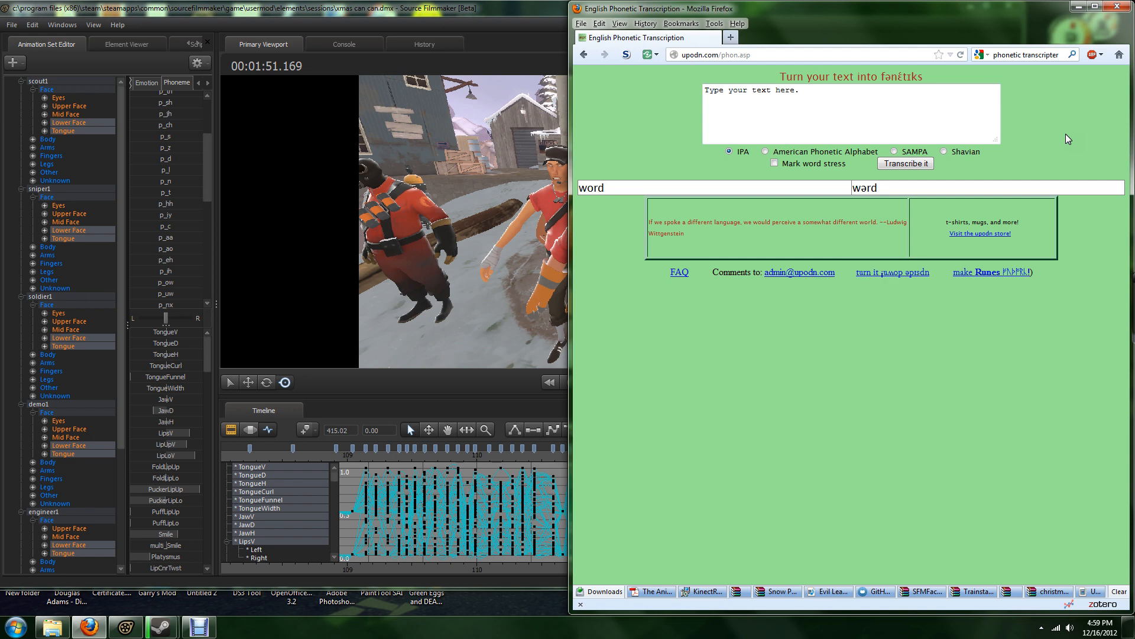
pyautogui.click(518, 12)
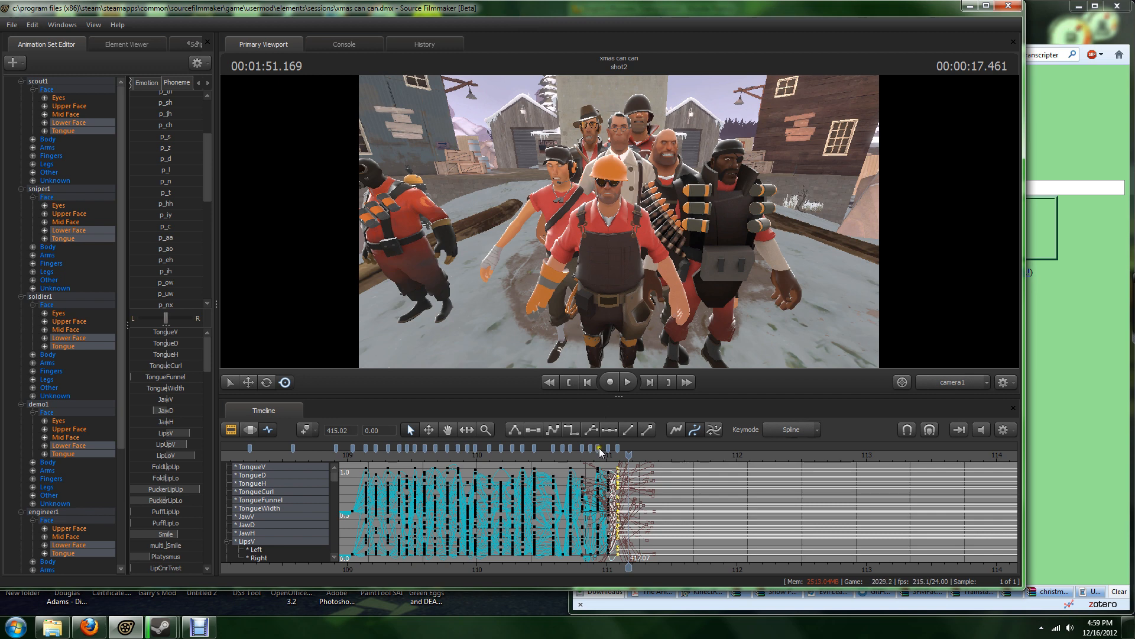
# Step: Try scrubbing the playhead to 1:51.000 and on to 1:51.250 with frame snapping on, ending with snapping turned off
pyautogui.scroll(1, 700, 533)
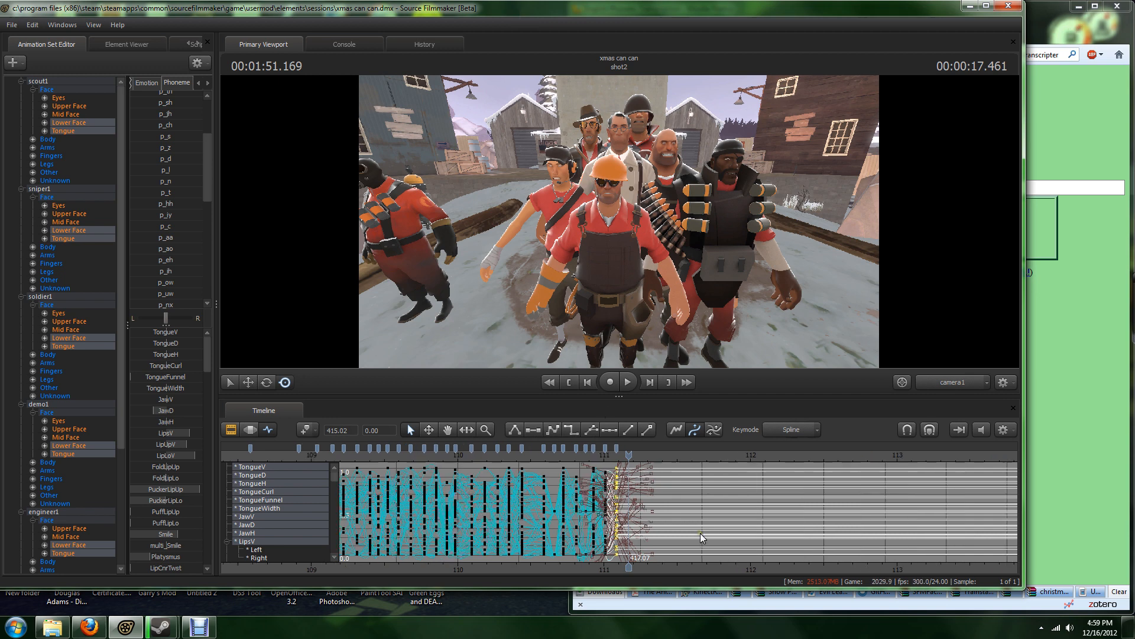
pyautogui.click(929, 429)
pyautogui.scroll(5, 694, 567)
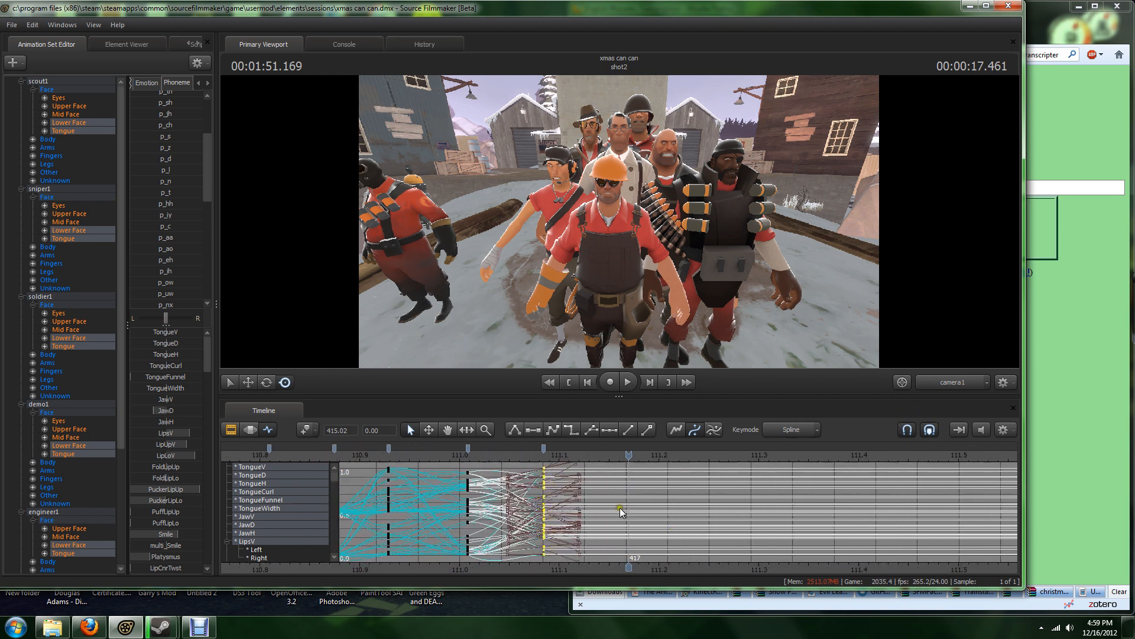
pyautogui.moveTo(627, 459); pyautogui.dragTo(460, 457)
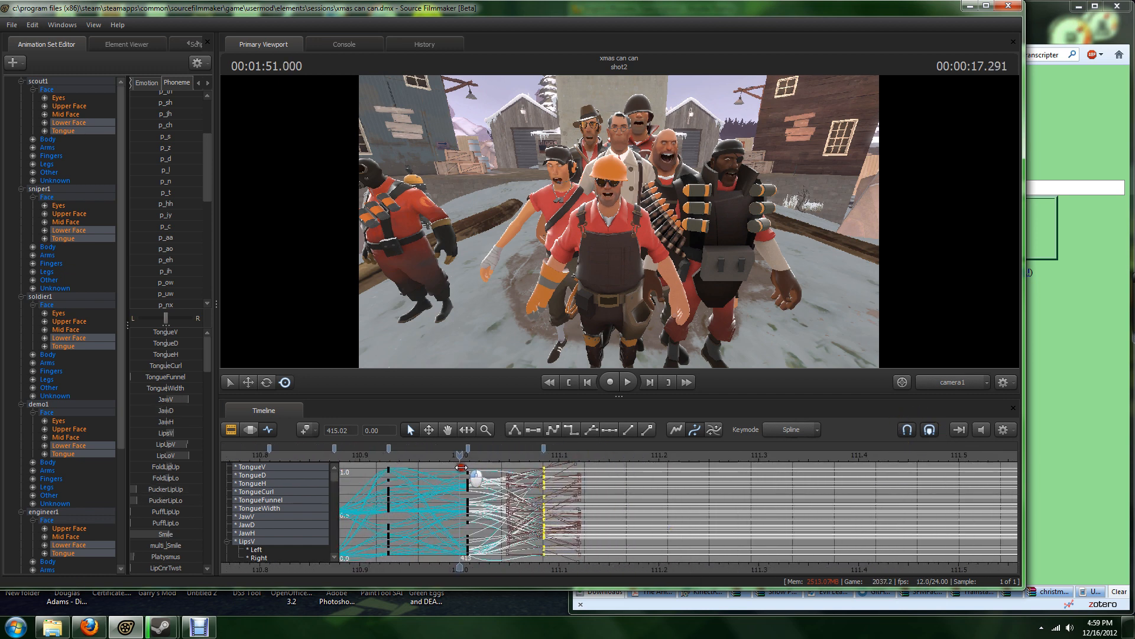
pyautogui.moveTo(492, 473); pyautogui.dragTo(703, 485, button='middle')
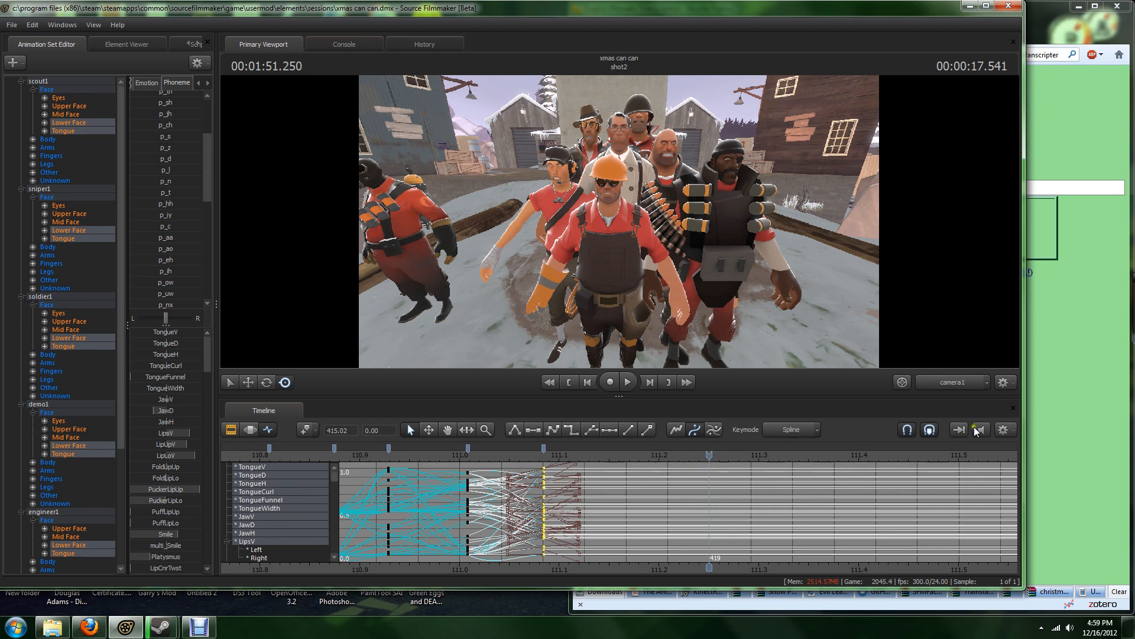
pyautogui.click(901, 431)
# Step: Examine the gaps between the mouth keyframes leading up to the last selected keys on the timeline
pyautogui.scroll(-5, 799, 506)
pyautogui.scroll(5, 799, 505)
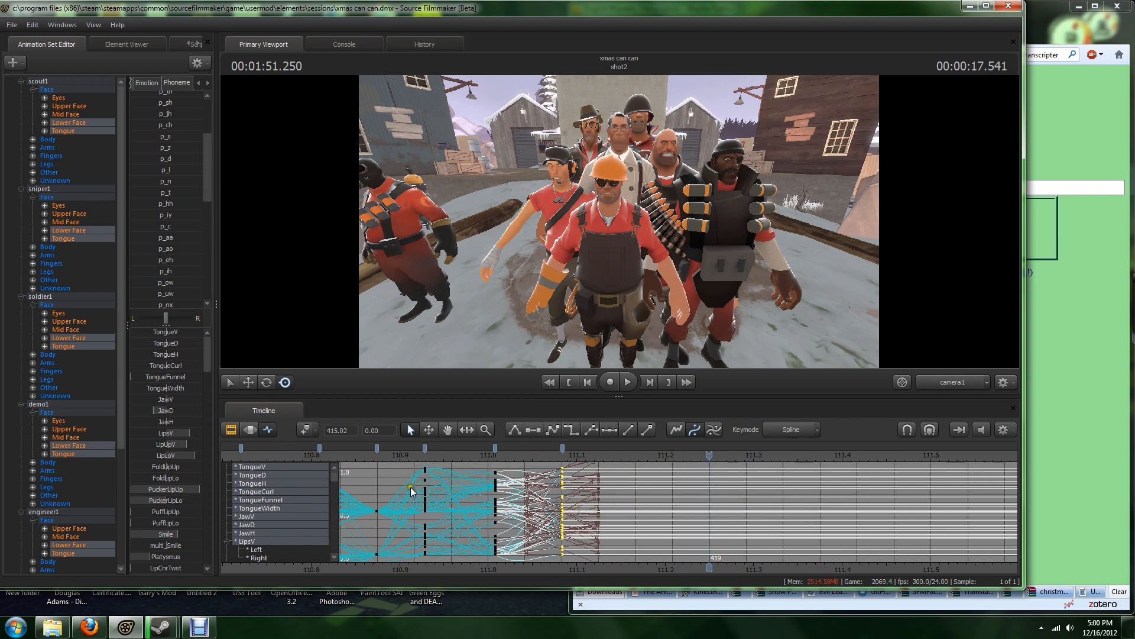
pyautogui.scroll(-3, 493, 511)
pyautogui.scroll(-1, 492, 511)
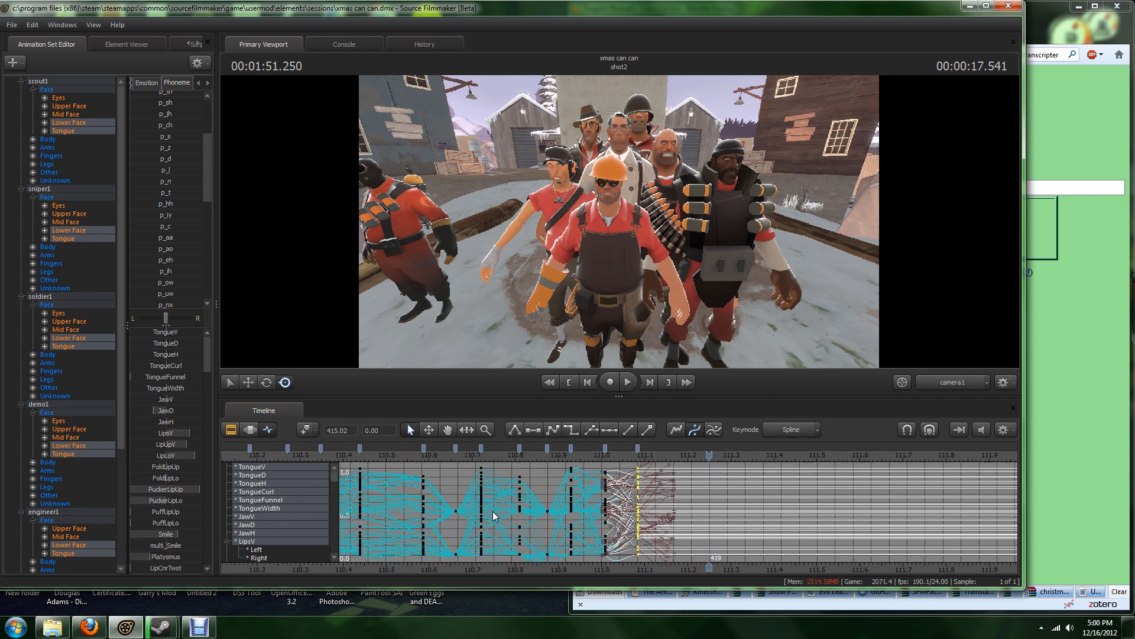
pyautogui.scroll(3, 645, 487)
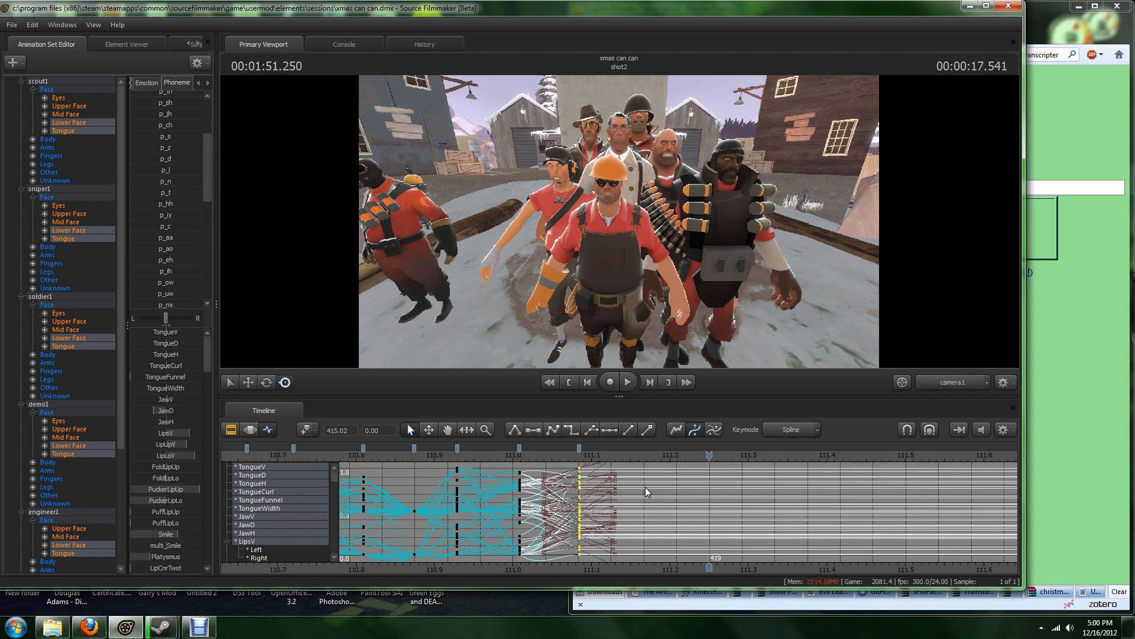
pyautogui.scroll(-5, 700, 481)
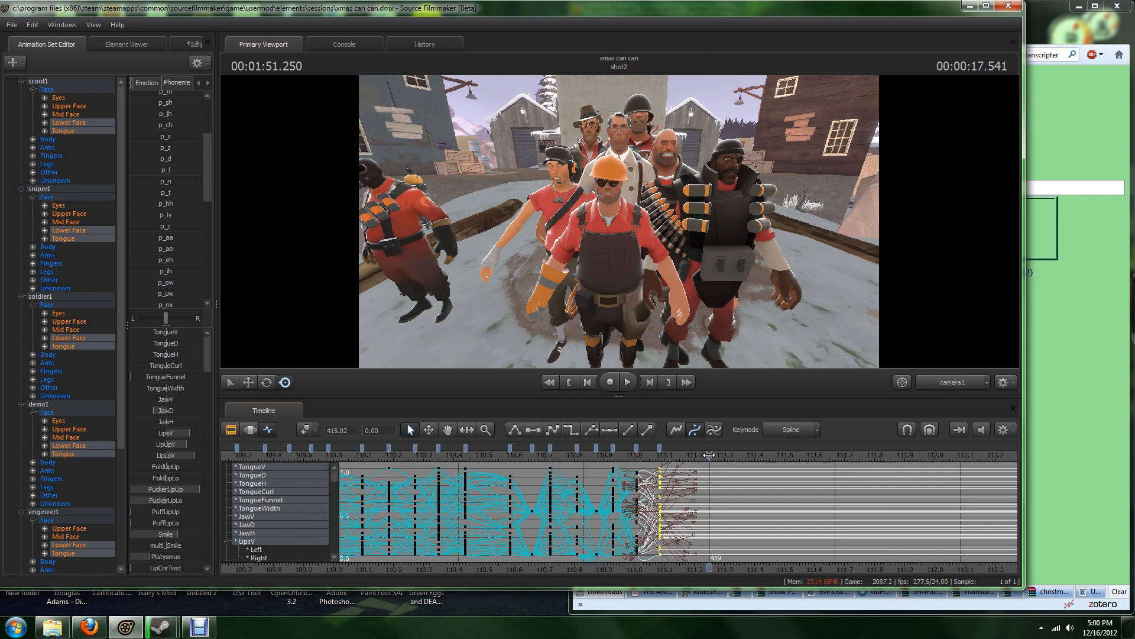
pyautogui.scroll(-4, 709, 455)
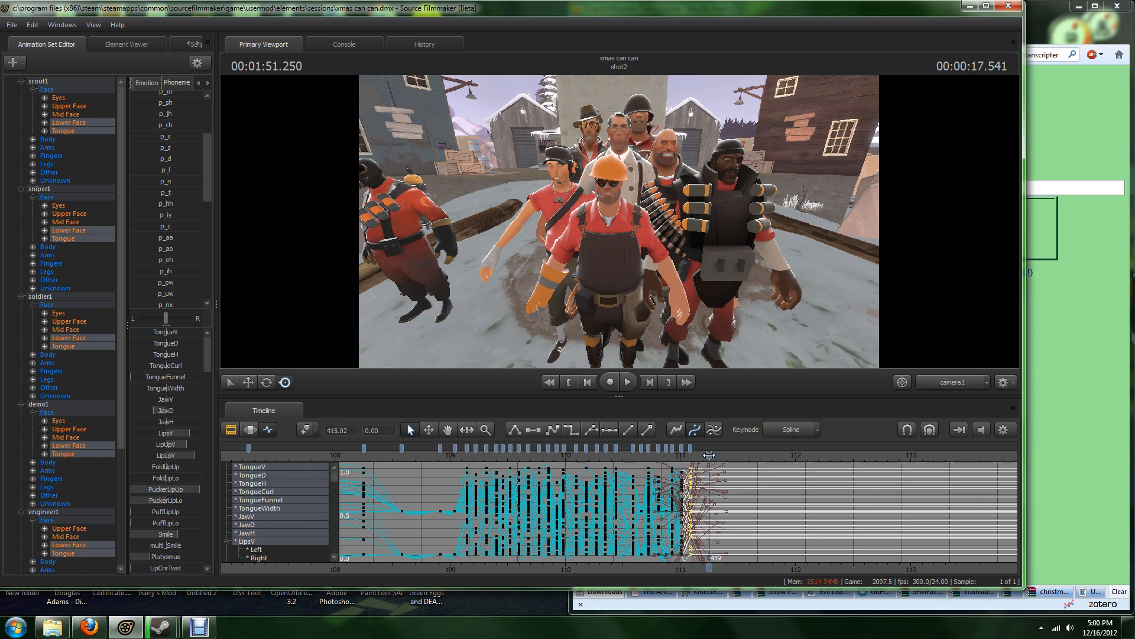
# Step: Move the playhead to 1:51.175, shortly after the last mouth keyframes, and deselect the selected keys
pyautogui.moveTo(709, 455); pyautogui.dragTo(709, 455)
pyautogui.moveTo(709, 455)
pyautogui.mouseDown()
pyautogui.moveTo(602, 456)
pyautogui.moveTo(710, 467)
pyautogui.mouseUp()
pyautogui.scroll(8, 718, 484)
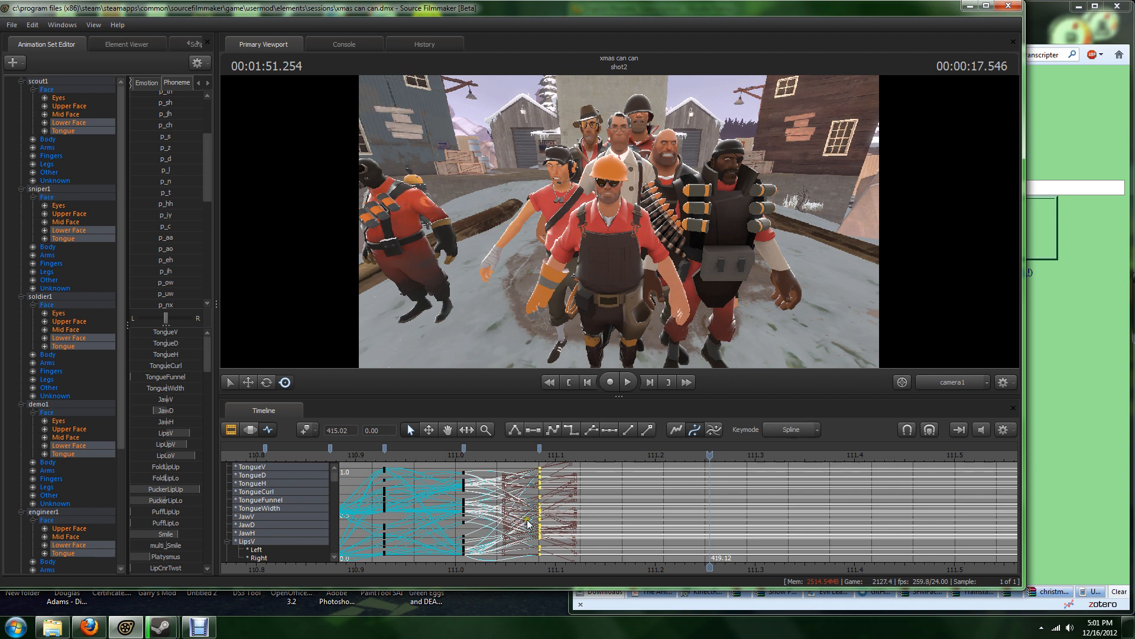
pyautogui.scroll(-2, 719, 494)
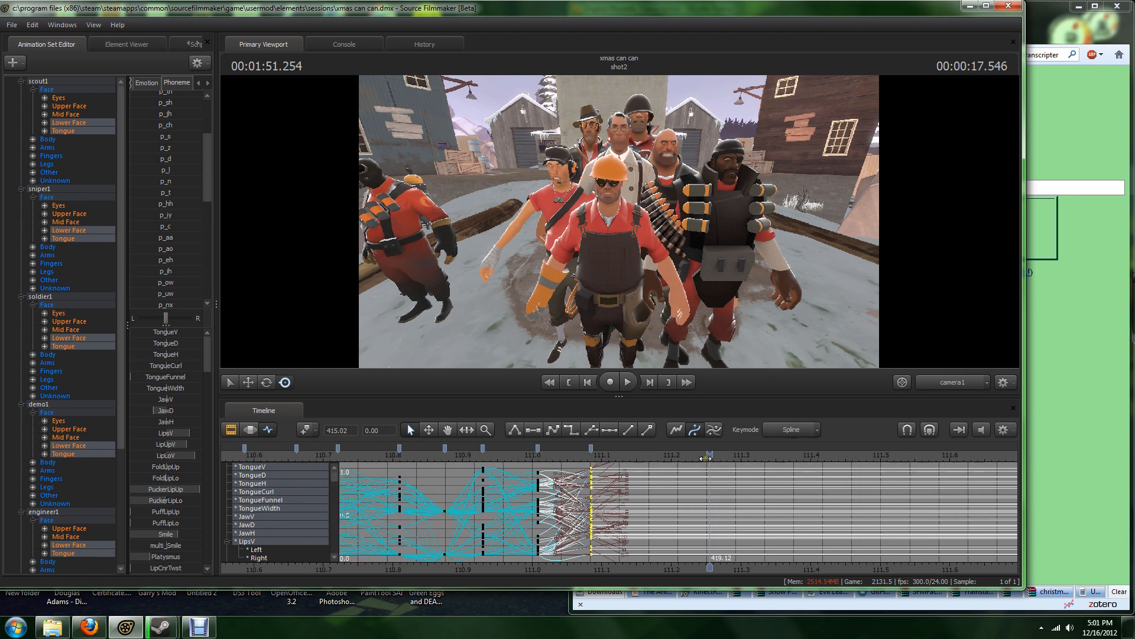
pyautogui.moveTo(709, 459); pyautogui.dragTo(654, 468)
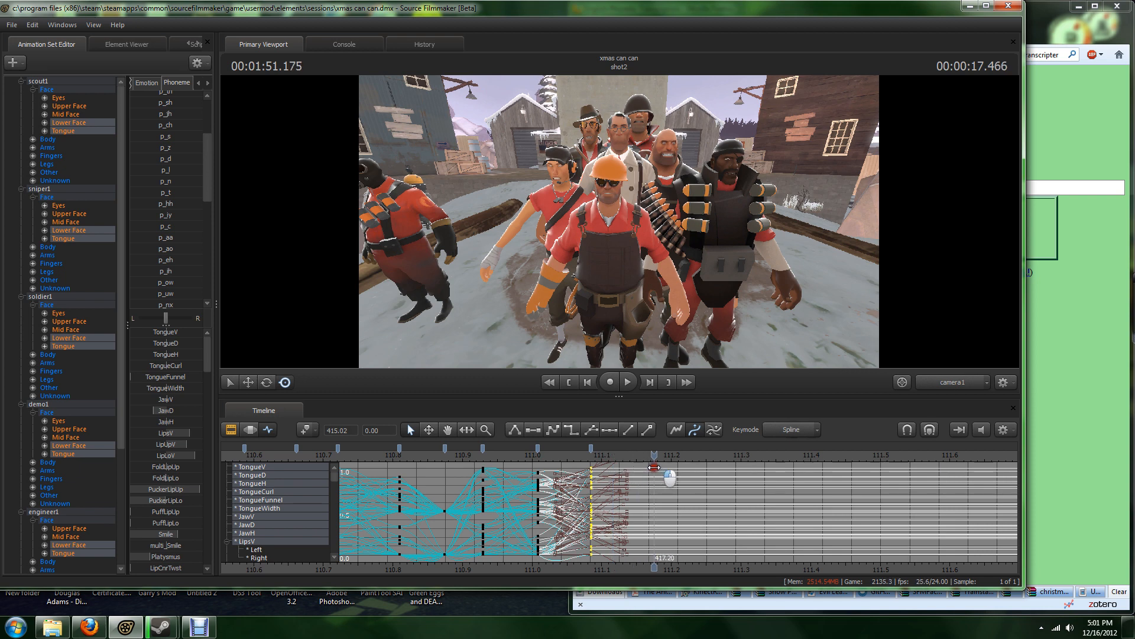
pyautogui.click(634, 466)
# Step: Key the p_er phoneme mouth pose for the selected faces at 1:51.175
pyautogui.scroll(-5, 176, 260)
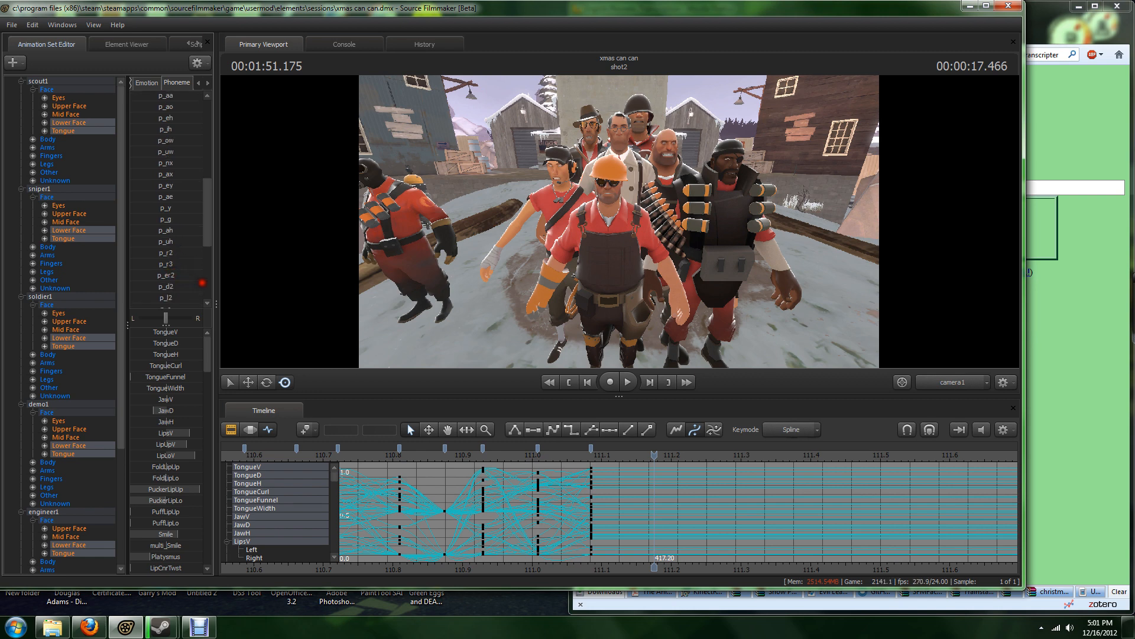
pyautogui.moveTo(433, 324); pyautogui.dragTo(544, 342)
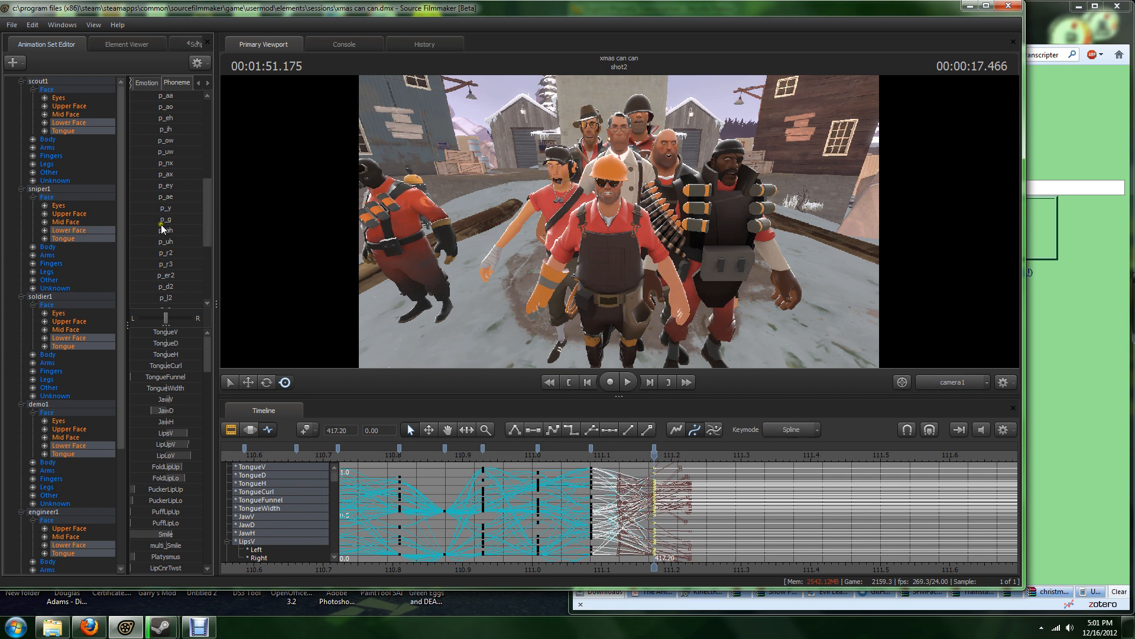
pyautogui.scroll(2, 165, 227)
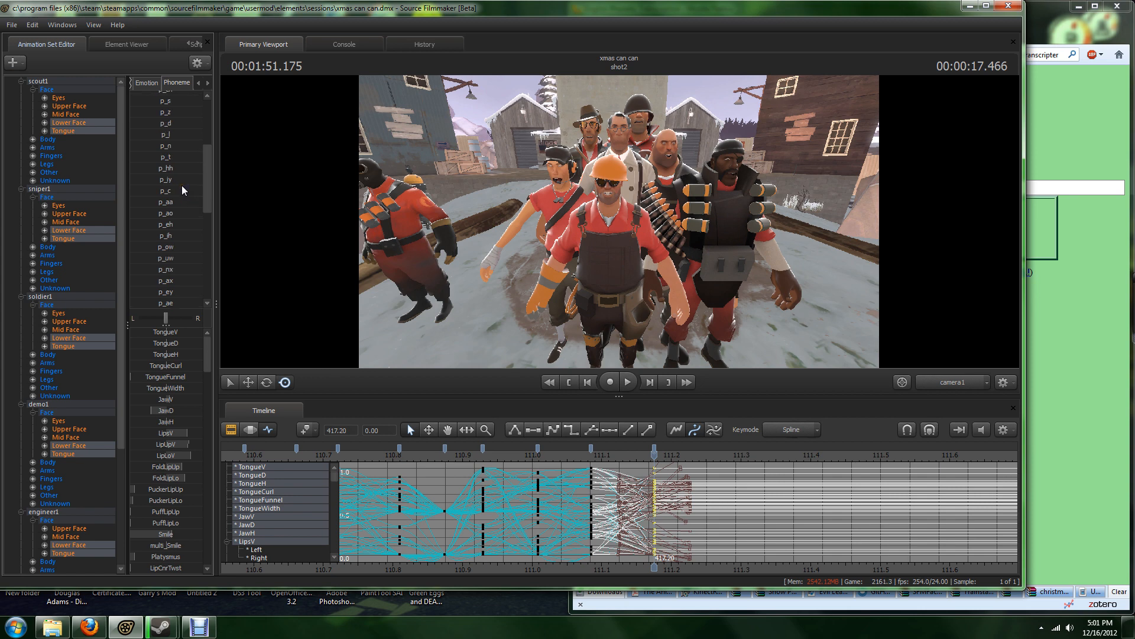
pyautogui.scroll(3, 183, 186)
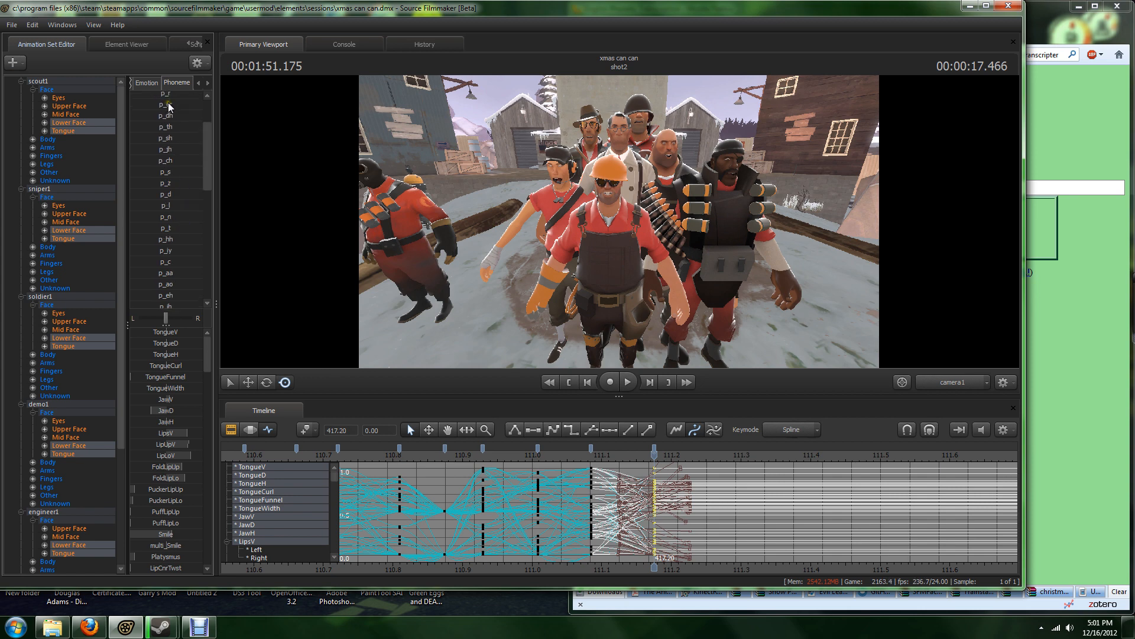
pyautogui.moveTo(168, 103)
pyautogui.mouseDown()
pyautogui.moveTo(381, 124)
pyautogui.moveTo(448, 149)
pyautogui.moveTo(848, 233)
pyautogui.mouseUp()
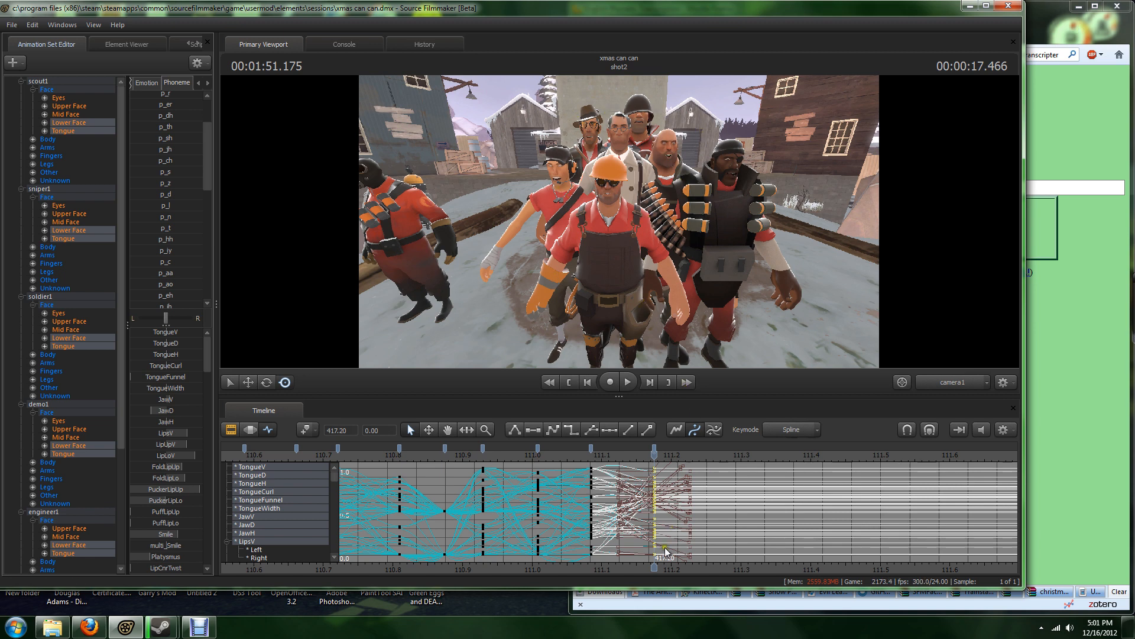
# Step: Examine the Procedural, Emotion, Phoneme and Viseme preset groups, ending on the phoneme presets
pyautogui.scroll(-5, 665, 547)
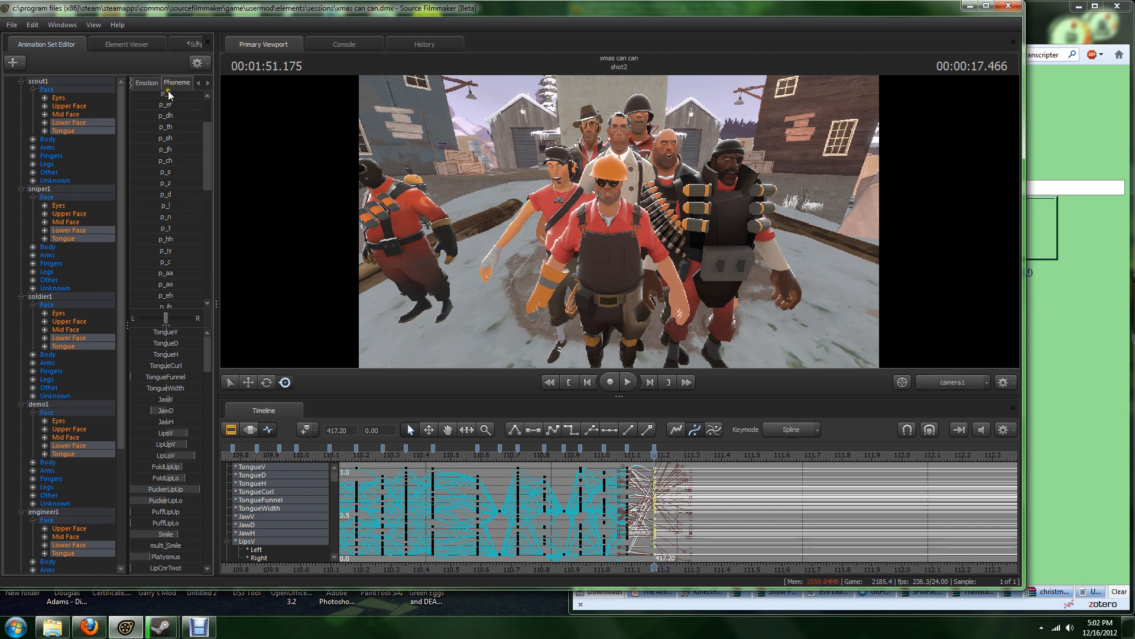
pyautogui.scroll(3, 168, 80)
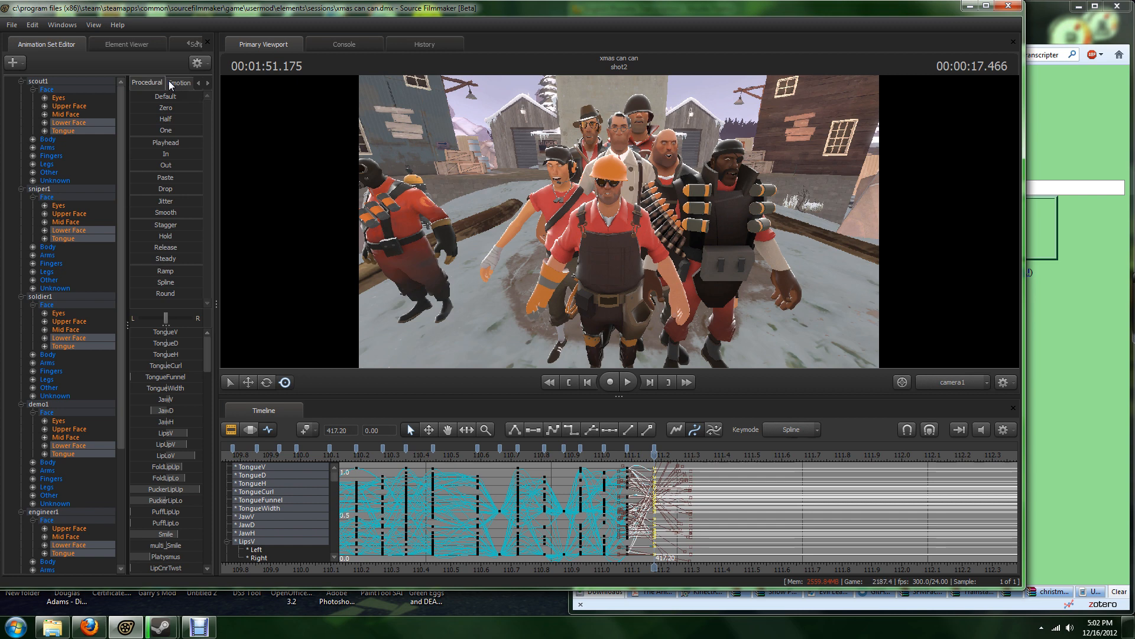
pyautogui.scroll(-4, 168, 81)
pyautogui.scroll(1, 169, 80)
pyautogui.scroll(-1, 169, 81)
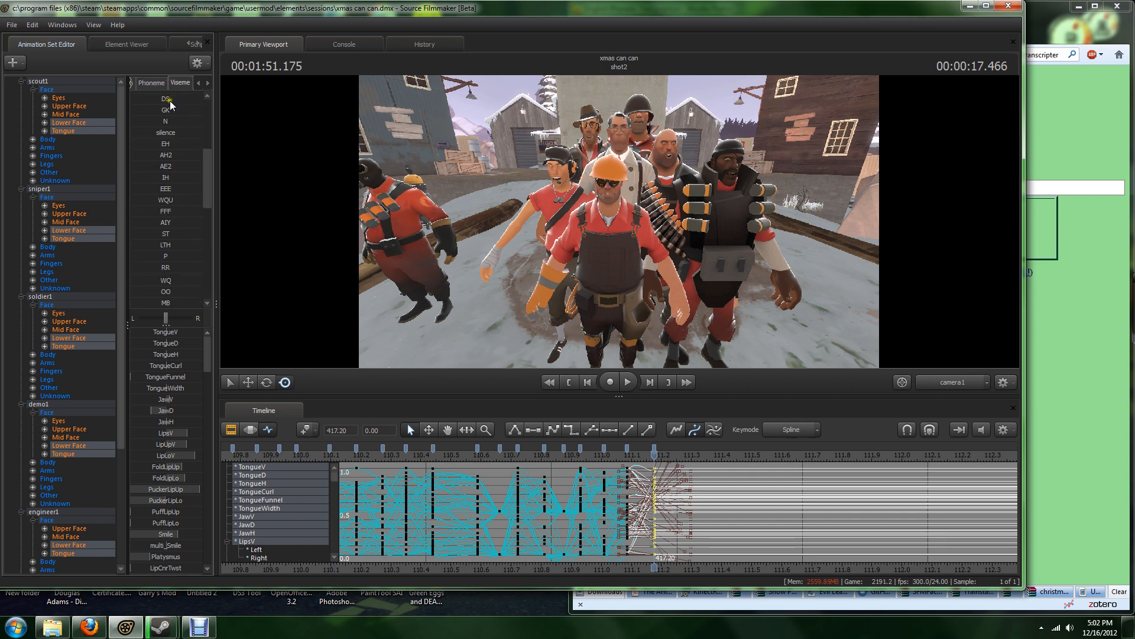
pyautogui.scroll(1, 165, 81)
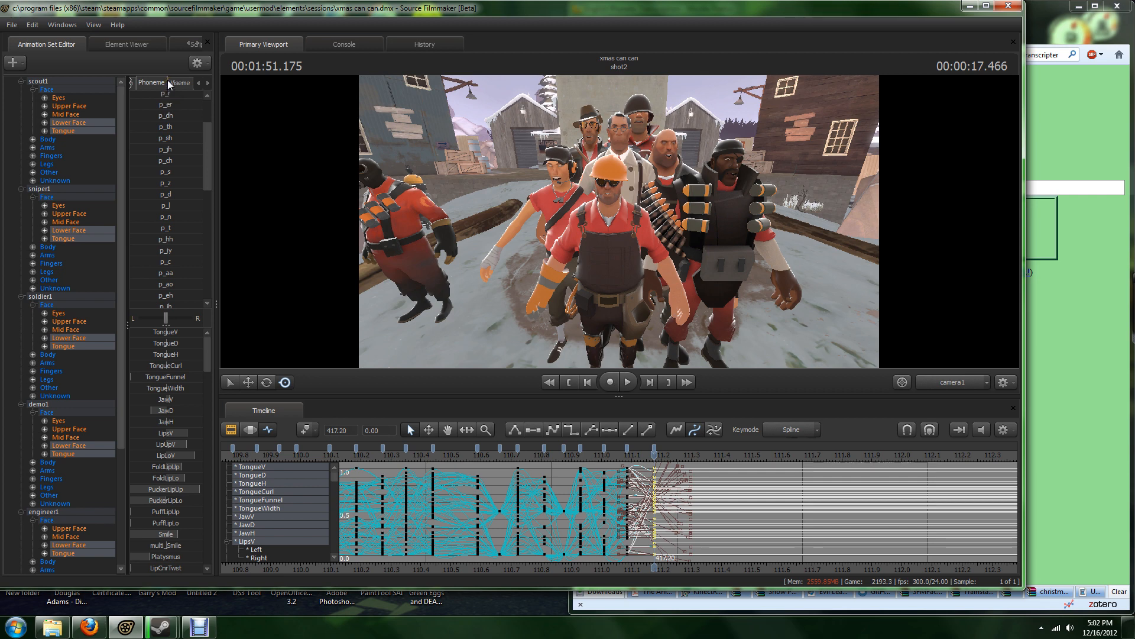
pyautogui.scroll(2, 168, 80)
pyautogui.scroll(-3, 168, 80)
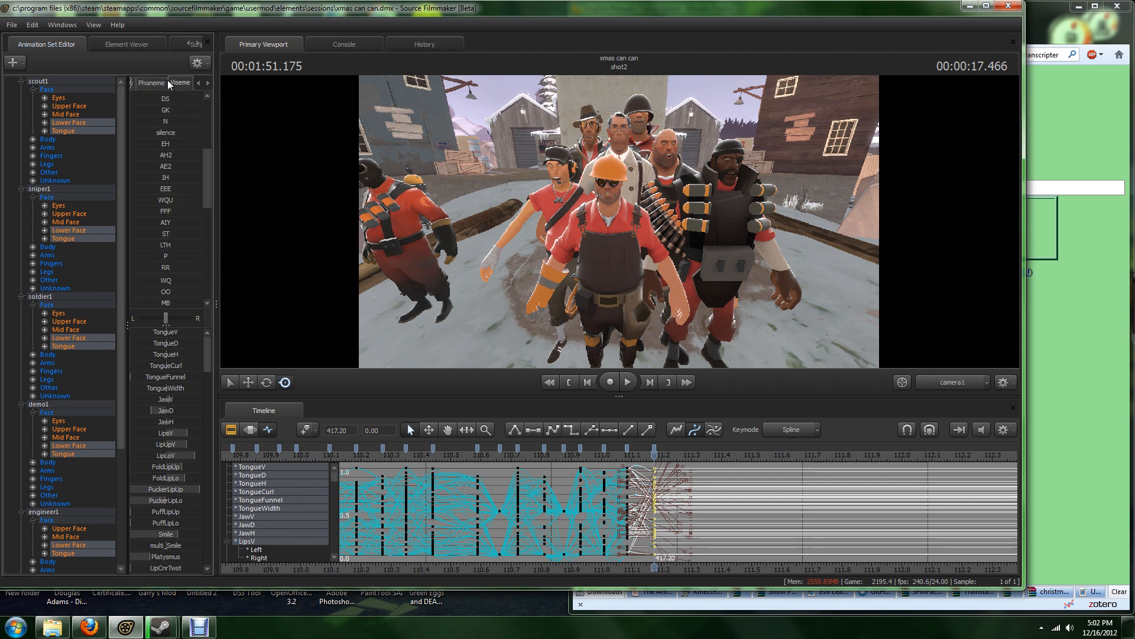
pyautogui.scroll(2, 168, 80)
pyautogui.scroll(-1, 168, 80)
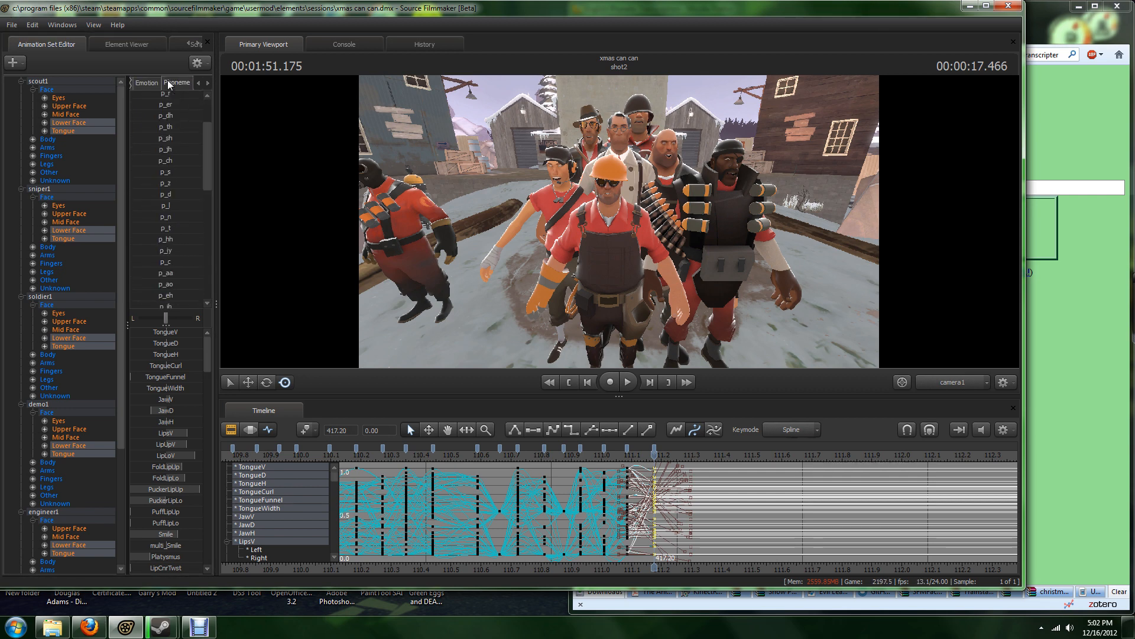
pyautogui.scroll(-1, 168, 79)
pyautogui.scroll(1, 168, 80)
# Step: Scrub the playhead past the last mouth keyframes to 1:51.399 and back to 1:51.220
pyautogui.scroll(-5, 687, 516)
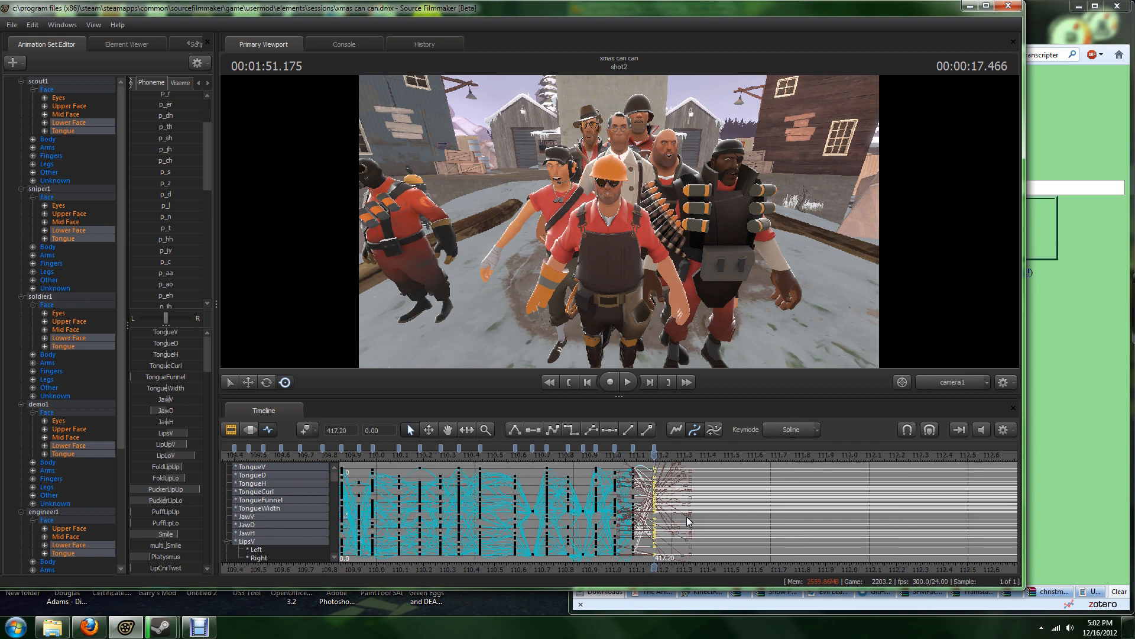
pyautogui.scroll(-2, 686, 516)
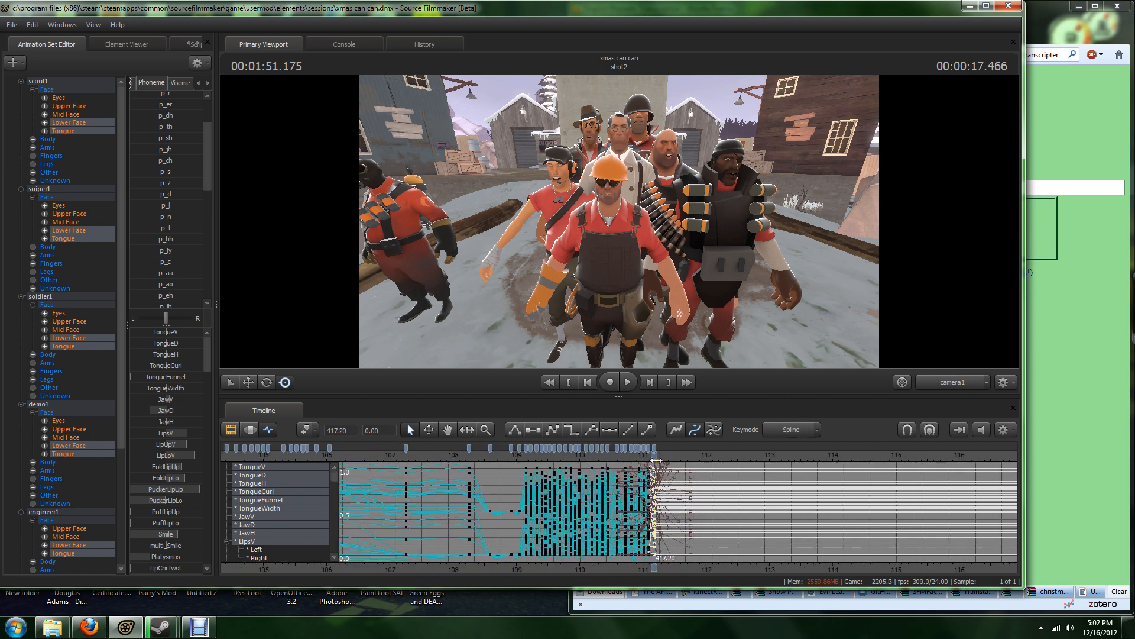
pyautogui.moveTo(655, 459); pyautogui.dragTo(672, 509)
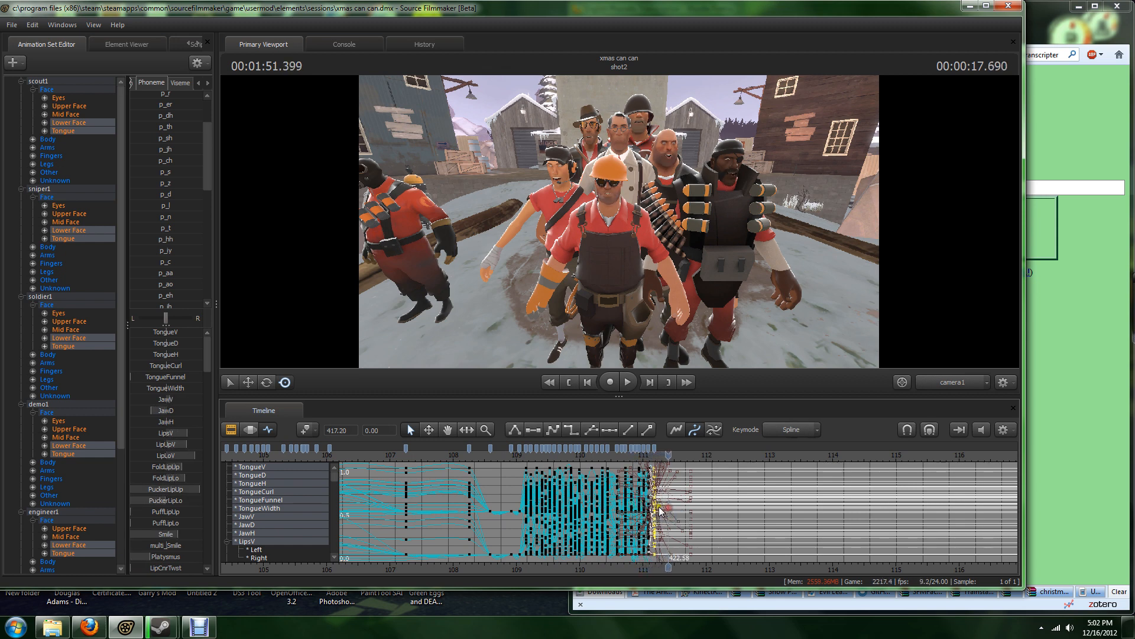
pyautogui.scroll(8, 659, 506)
pyautogui.scroll(4, 658, 506)
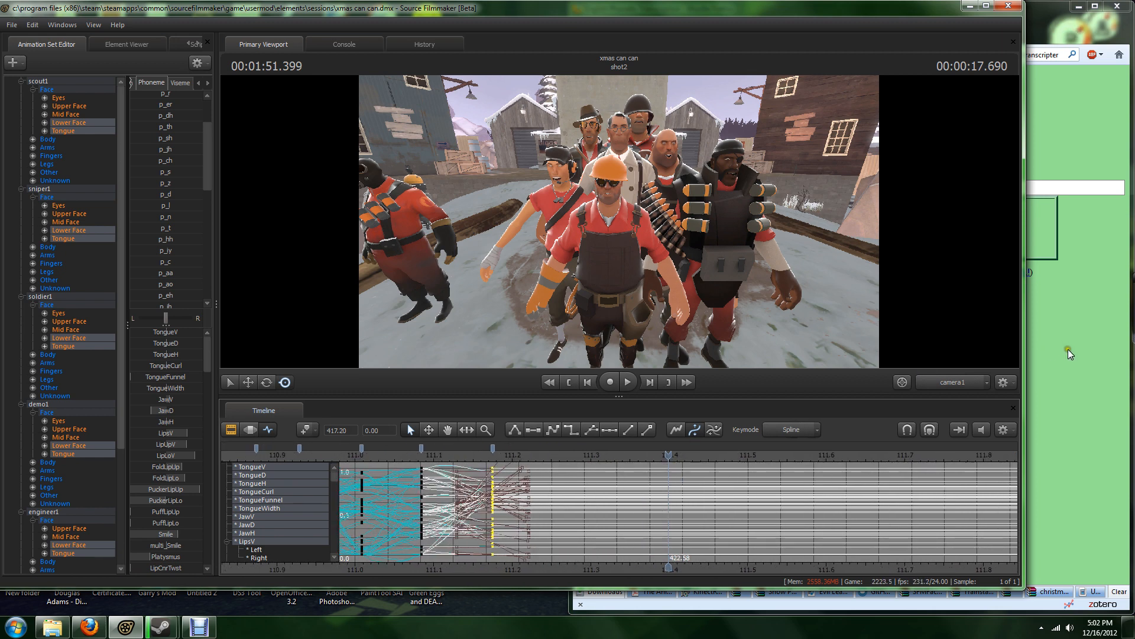
pyautogui.moveTo(669, 455); pyautogui.dragTo(528, 456)
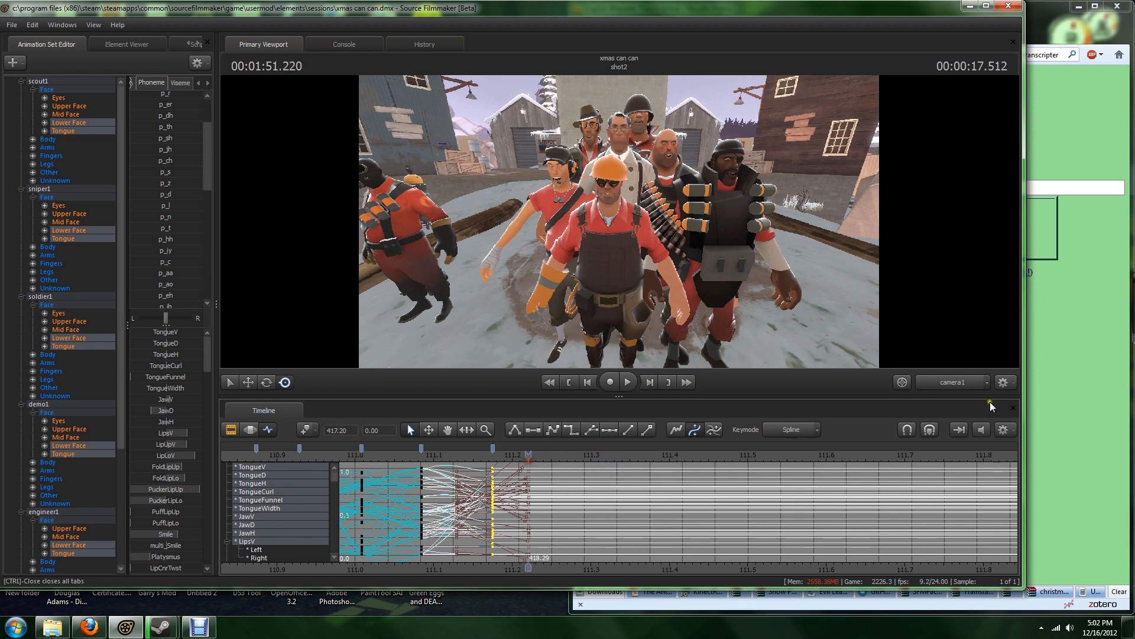
# Step: Switch to Firefox and transcribe the word "comes" into IPA
pyautogui.click(1049, 379)
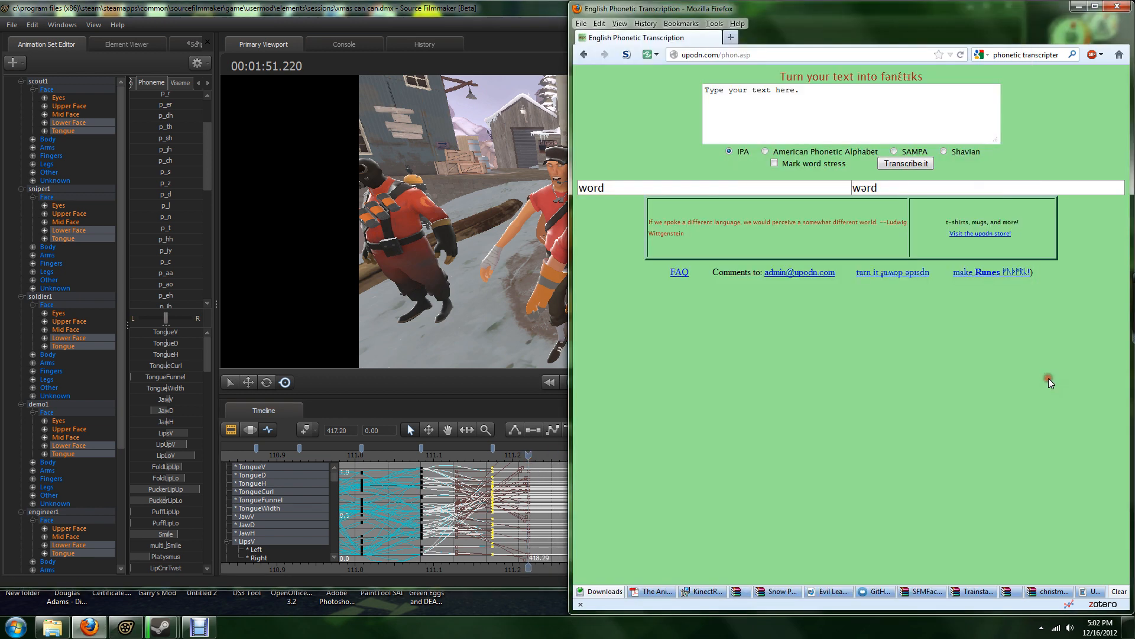
pyautogui.click(458, 13)
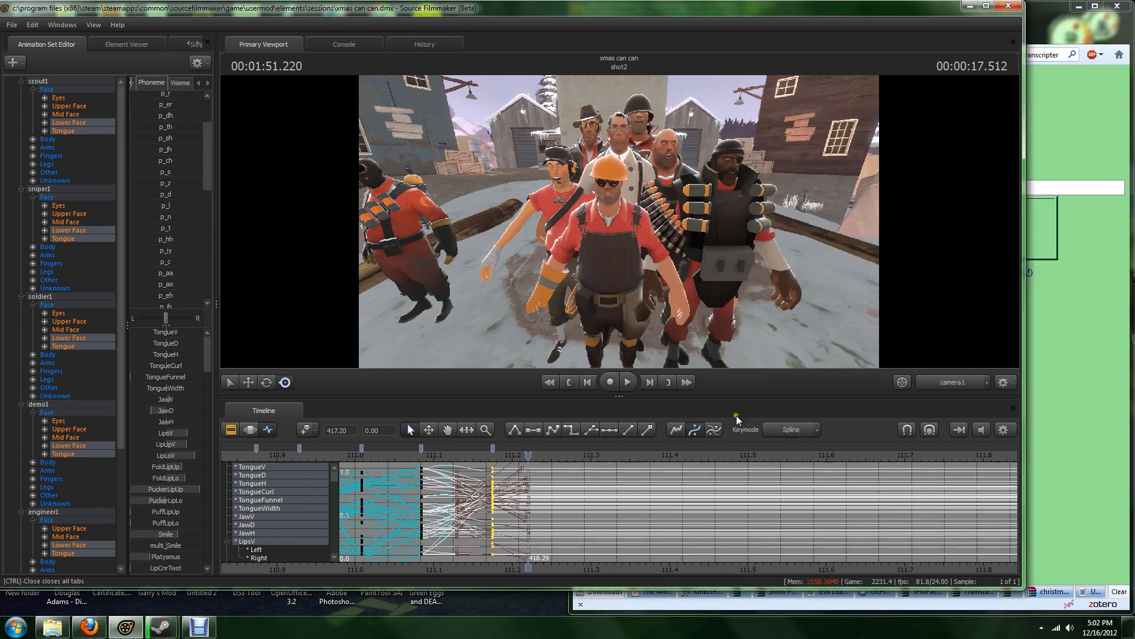
pyautogui.click(1049, 139)
pyautogui.moveTo(791, 101); pyautogui.dragTo(595, 102)
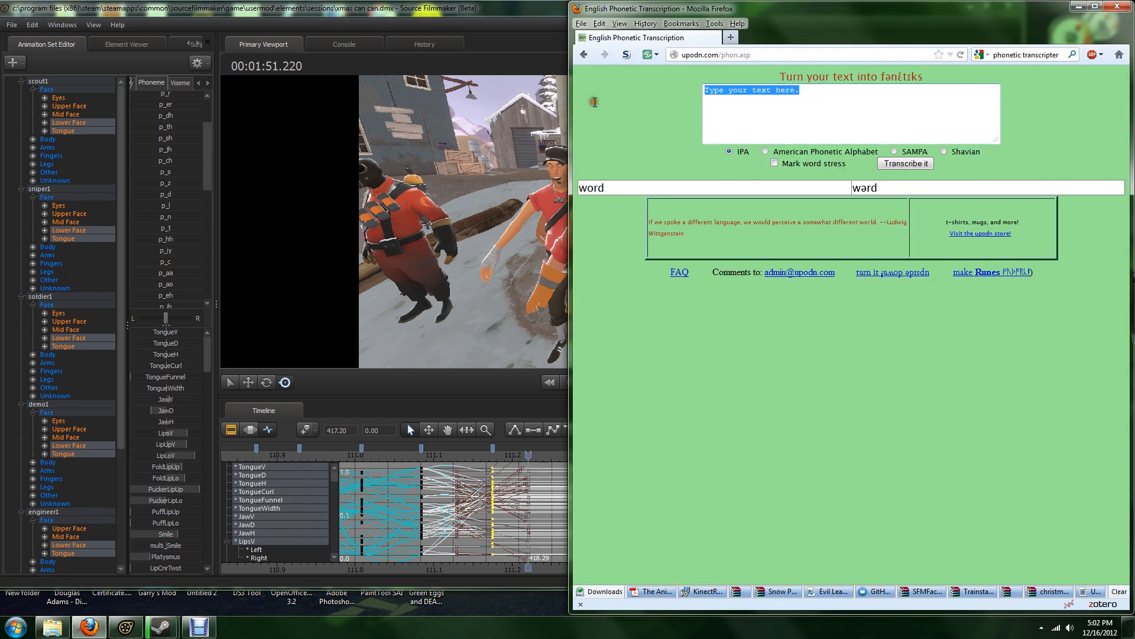
pyautogui.write('comes')
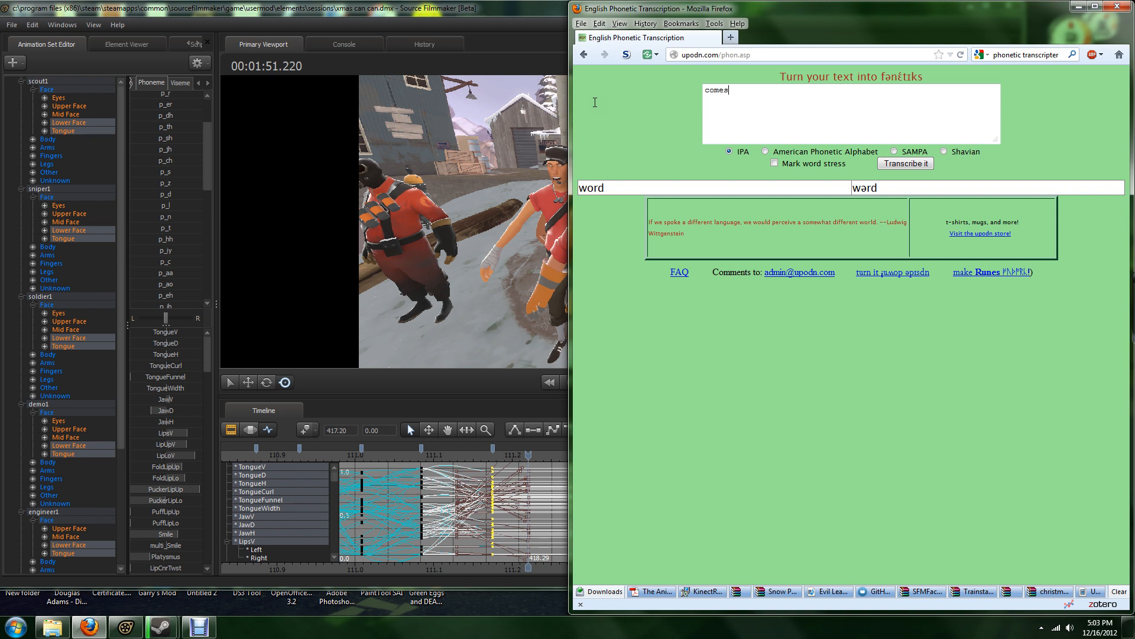
pyautogui.press('Return')
pyautogui.click(900, 169)
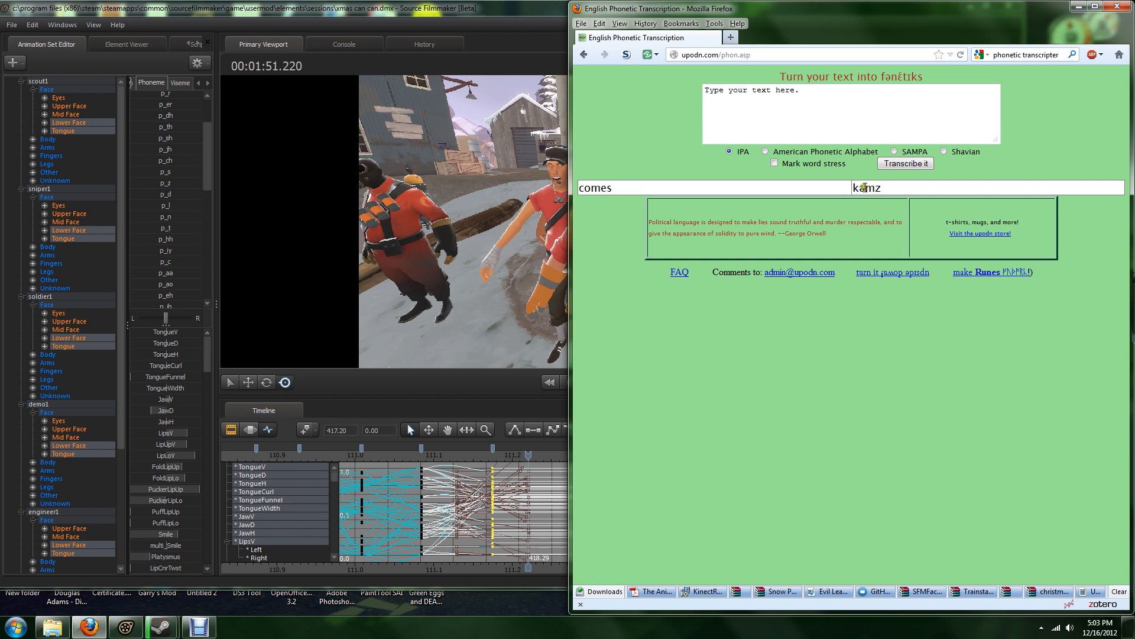
# Step: Return to Source Filmmaker and key the p_k phoneme mouth pose at 1:51.275
pyautogui.click(460, 7)
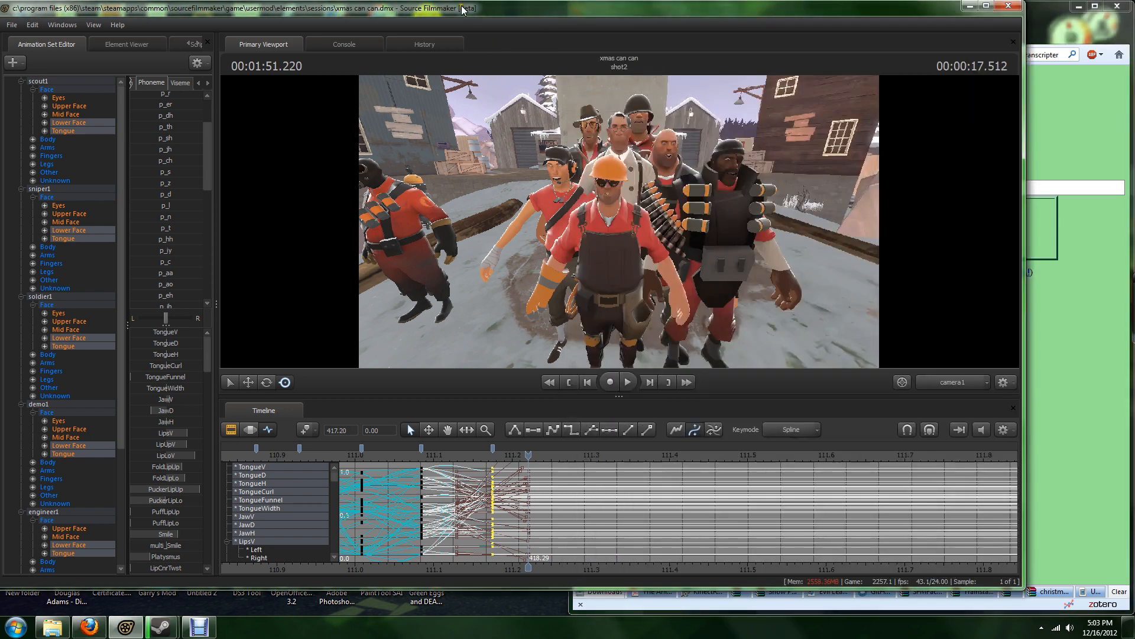
pyautogui.scroll(-3, 592, 511)
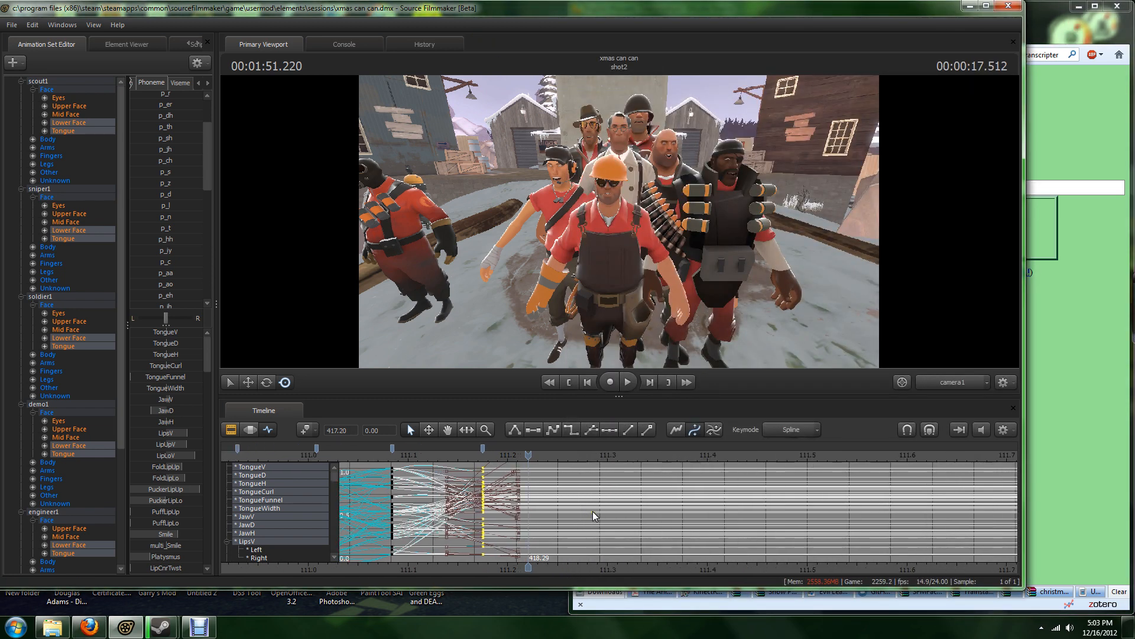
pyautogui.moveTo(529, 455); pyautogui.dragTo(558, 463)
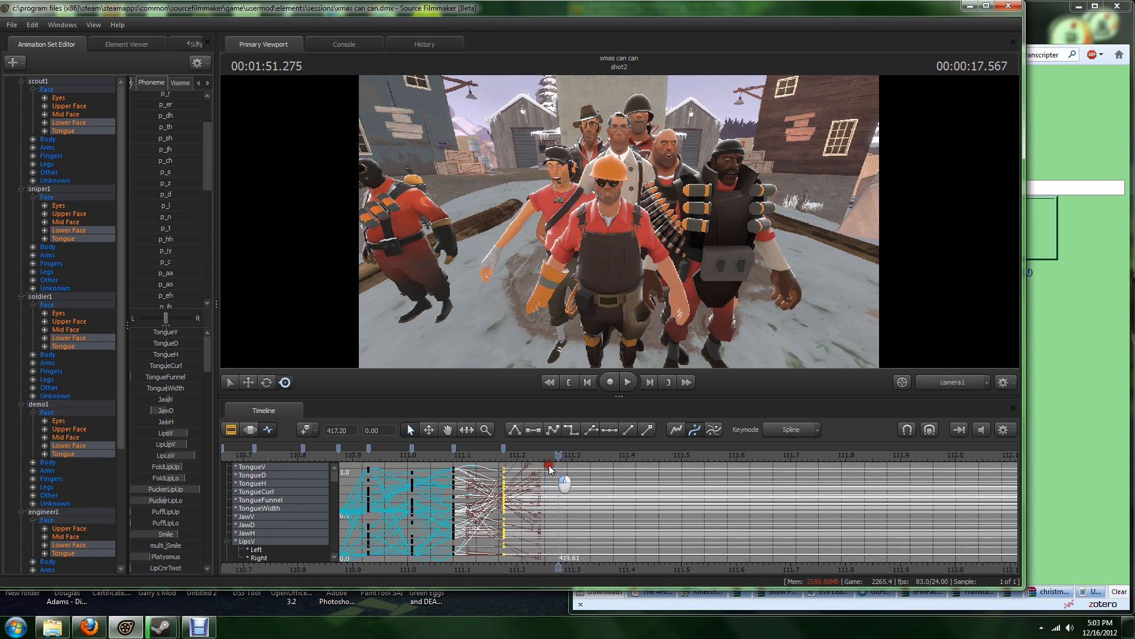
pyautogui.scroll(-3, 174, 253)
pyautogui.scroll(-6, 174, 249)
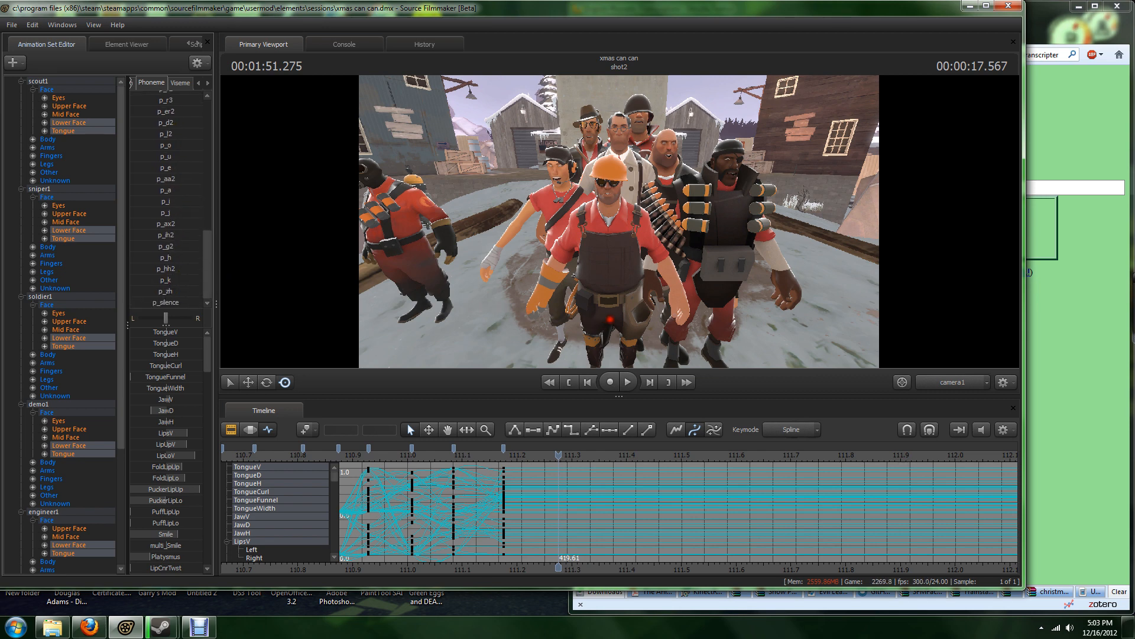
pyautogui.press('m')
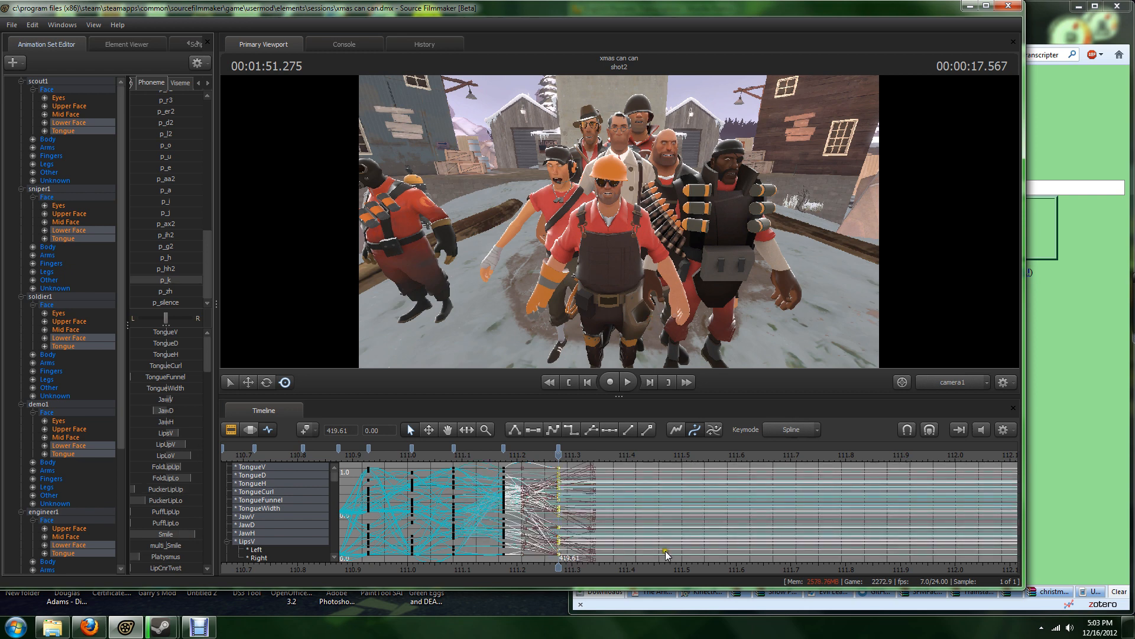
# Step: Move the playhead to 1:51.389, deselect the previous keys, and key the p_m phoneme mouth pose there
pyautogui.scroll(2, 564, 494)
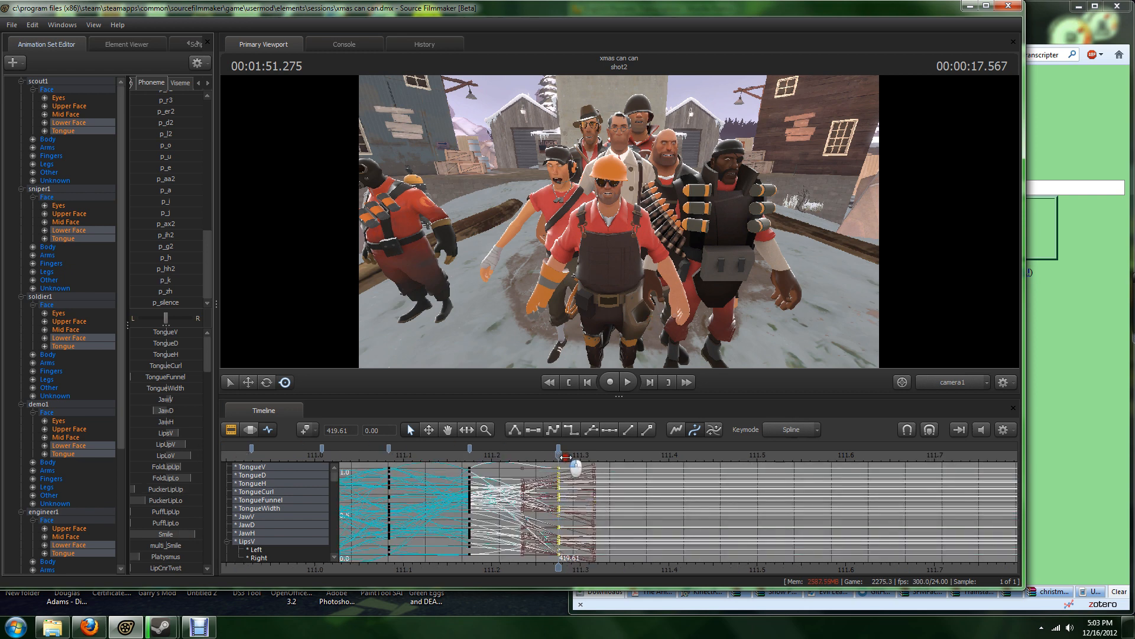
pyautogui.moveTo(558, 454); pyautogui.dragTo(659, 459)
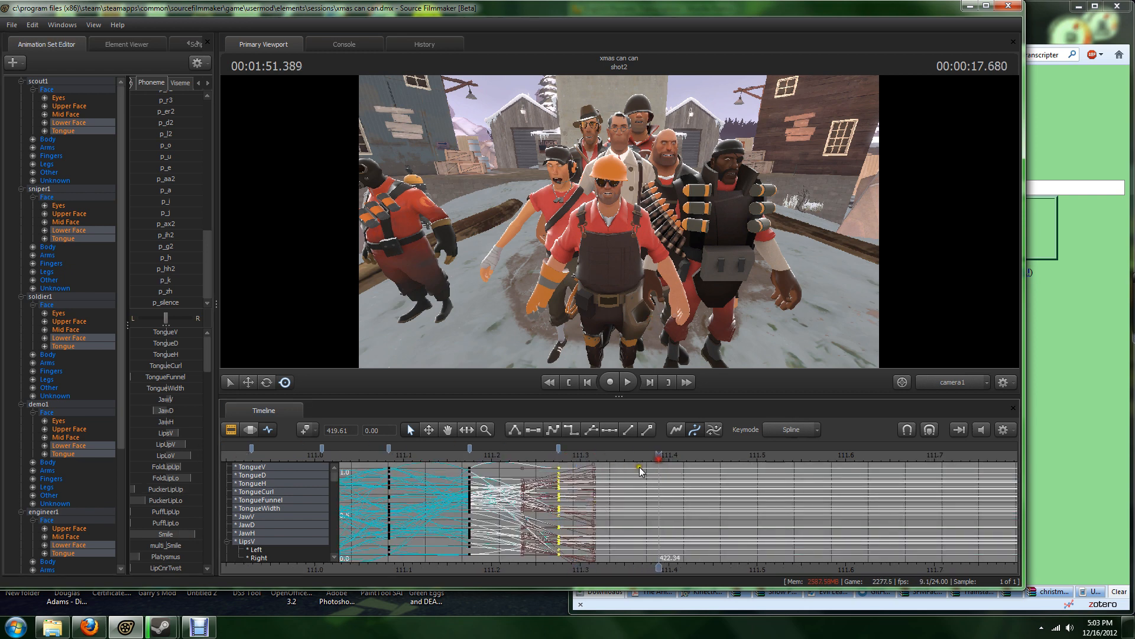
pyautogui.click(633, 465)
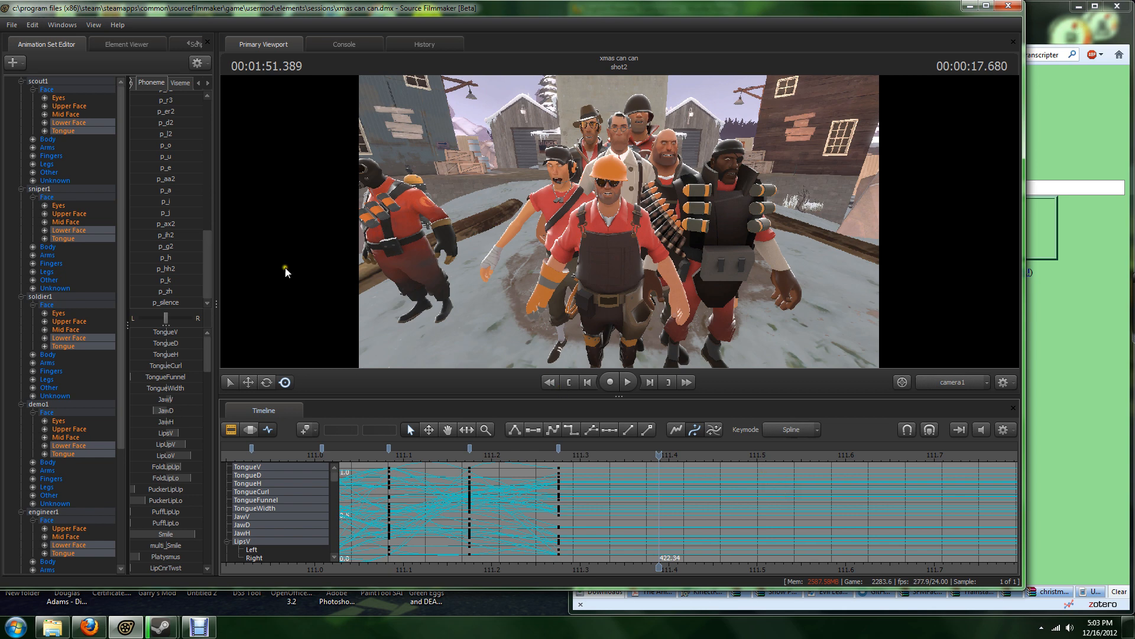
pyautogui.scroll(8, 165, 161)
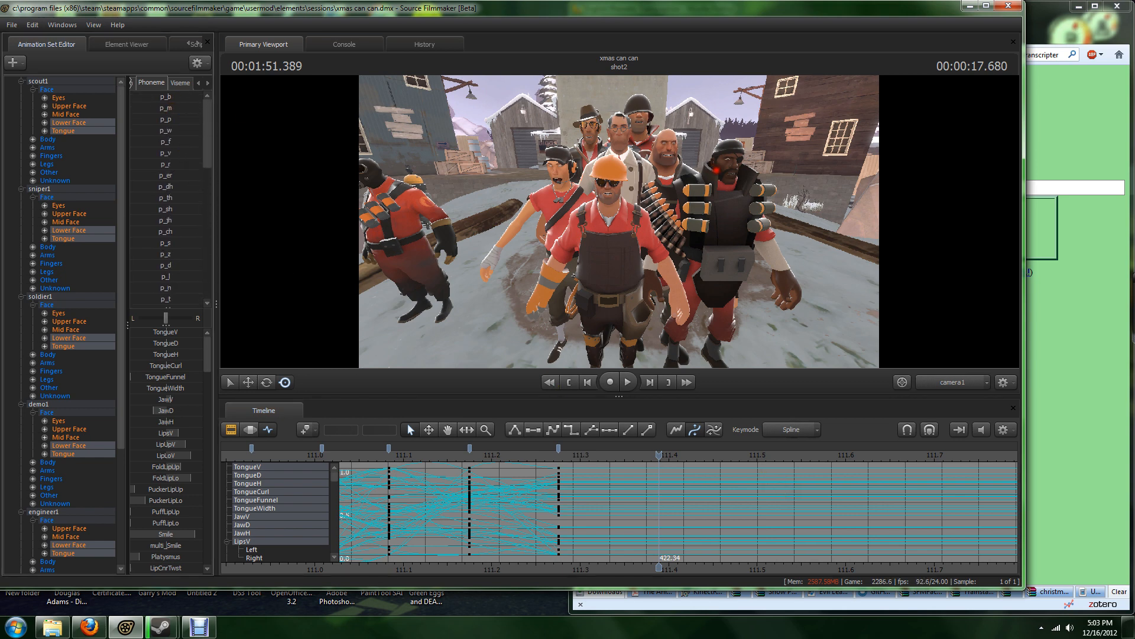
pyautogui.doubleClick(166, 107)
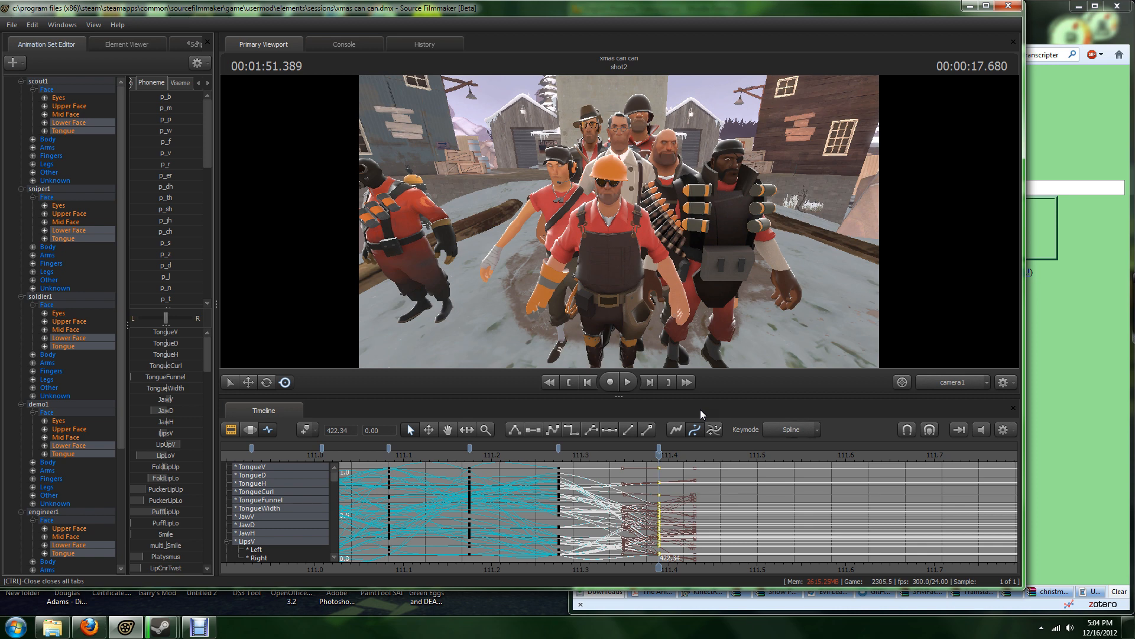
# Step: Key the mouth pose for the final sound of "comes" at 1:51.450 and shift the preceding keys slightly earlier
pyautogui.scroll(-5, 656, 470)
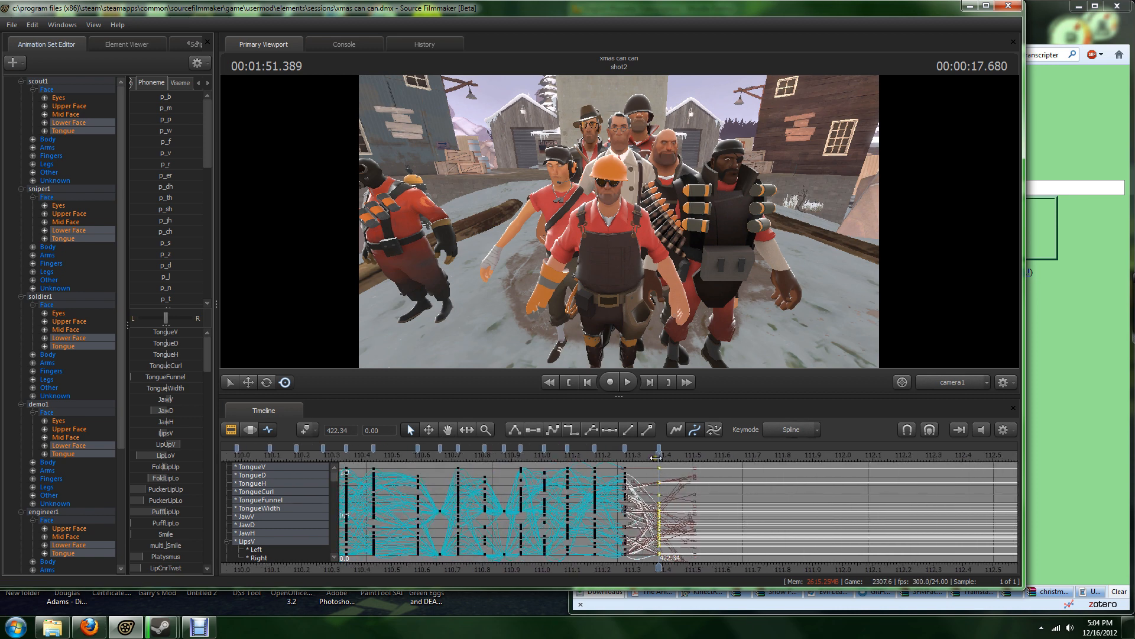
pyautogui.moveTo(656, 470); pyautogui.dragTo(673, 488)
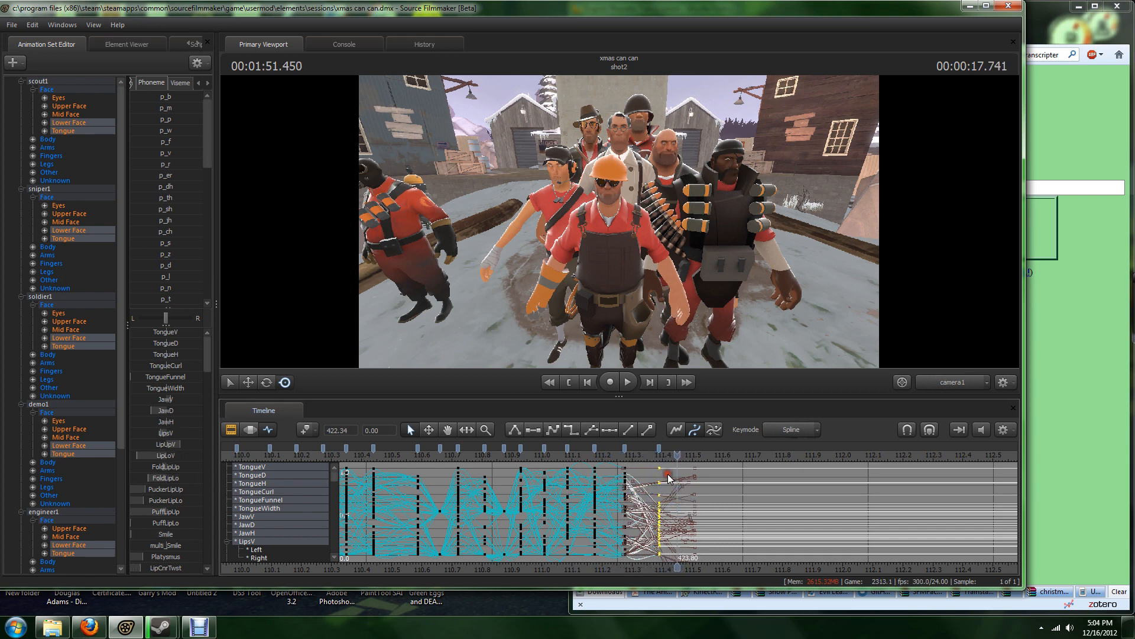
pyautogui.click(669, 475)
pyautogui.scroll(-2, 177, 214)
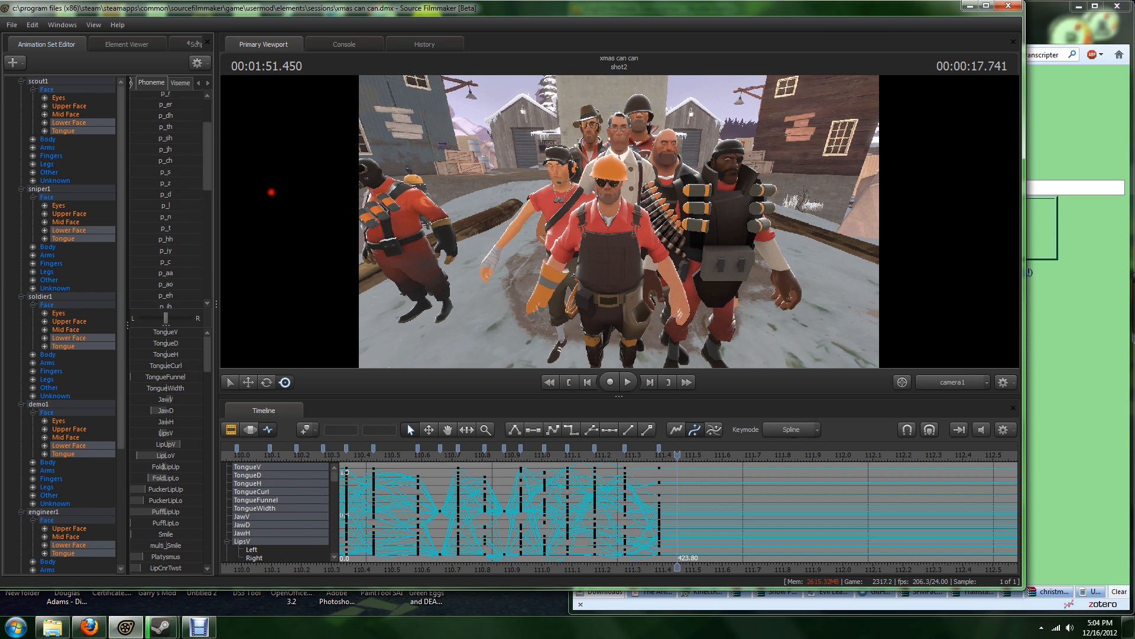
pyautogui.moveTo(499, 222); pyautogui.dragTo(522, 232)
# Step: Move the playhead to 1:51.534, deselect the earlier keys, and key the p_s phoneme mouth pose there
pyautogui.moveTo(681, 453)
pyautogui.mouseDown()
pyautogui.moveTo(576, 466)
pyautogui.moveTo(679, 471)
pyautogui.moveTo(653, 449)
pyautogui.moveTo(679, 457)
pyautogui.moveTo(623, 463)
pyautogui.moveTo(703, 472)
pyautogui.mouseUp()
pyautogui.scroll(3, 702, 472)
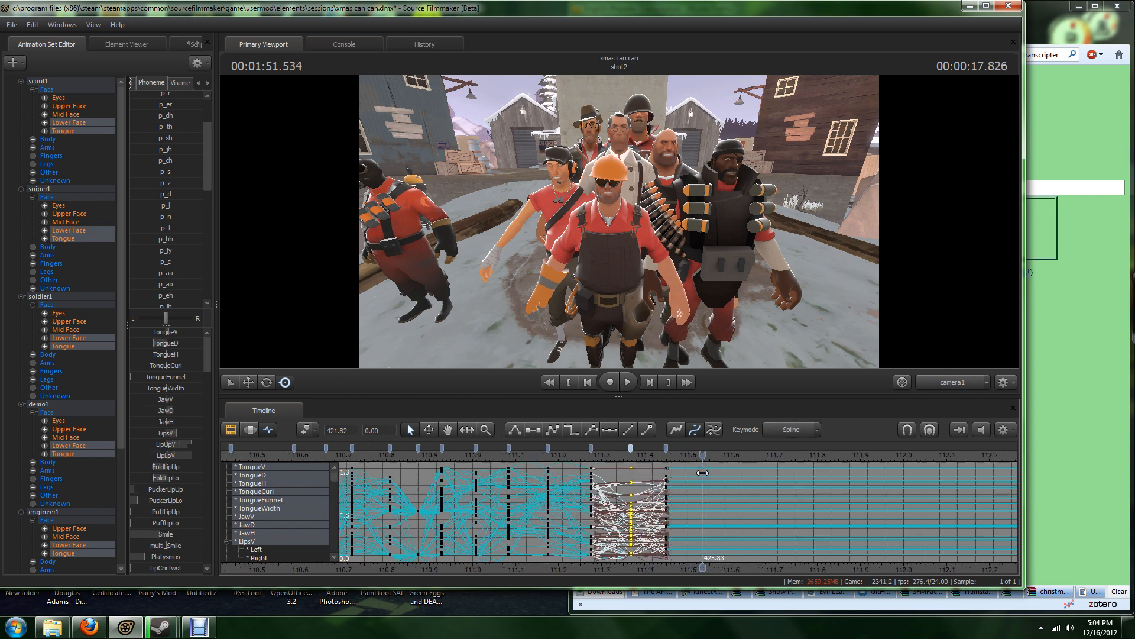
pyautogui.click(715, 470)
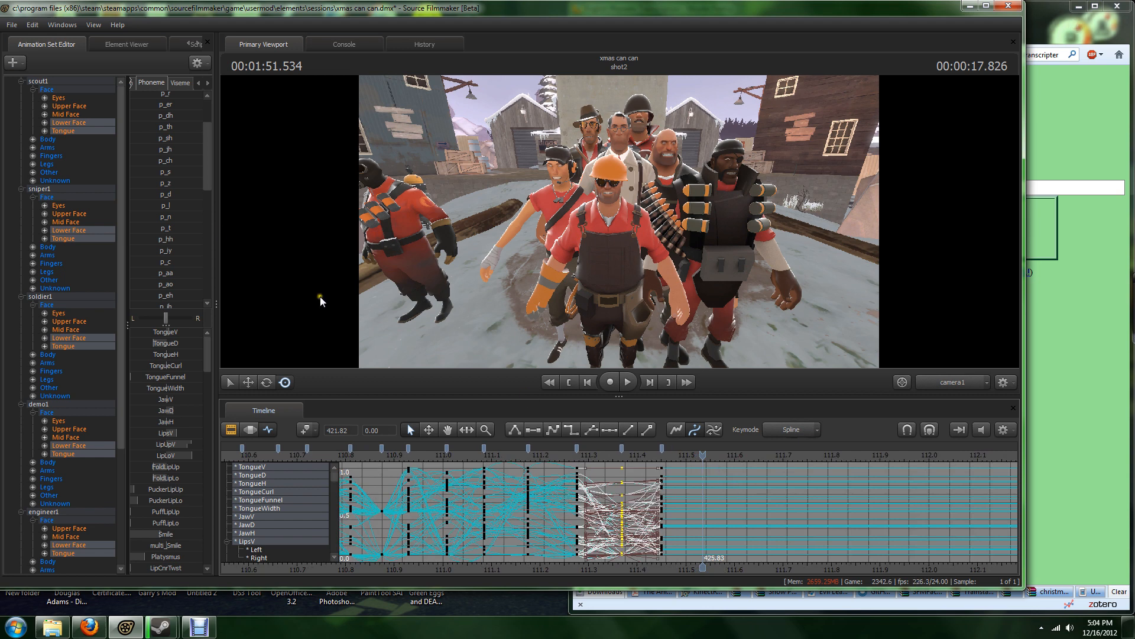
pyautogui.click(165, 171)
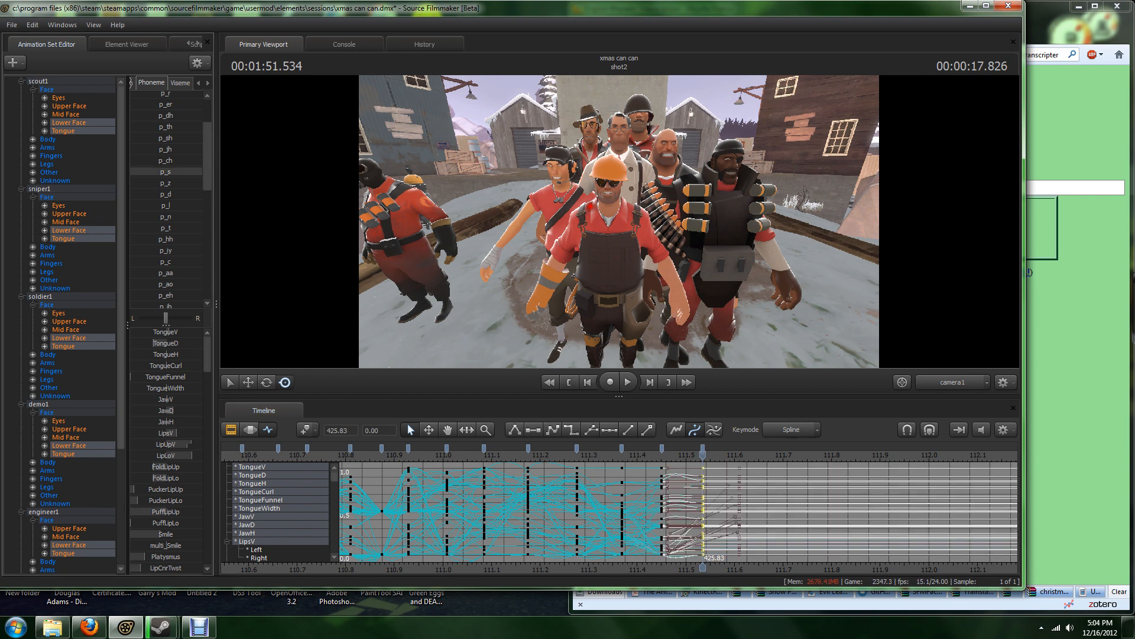